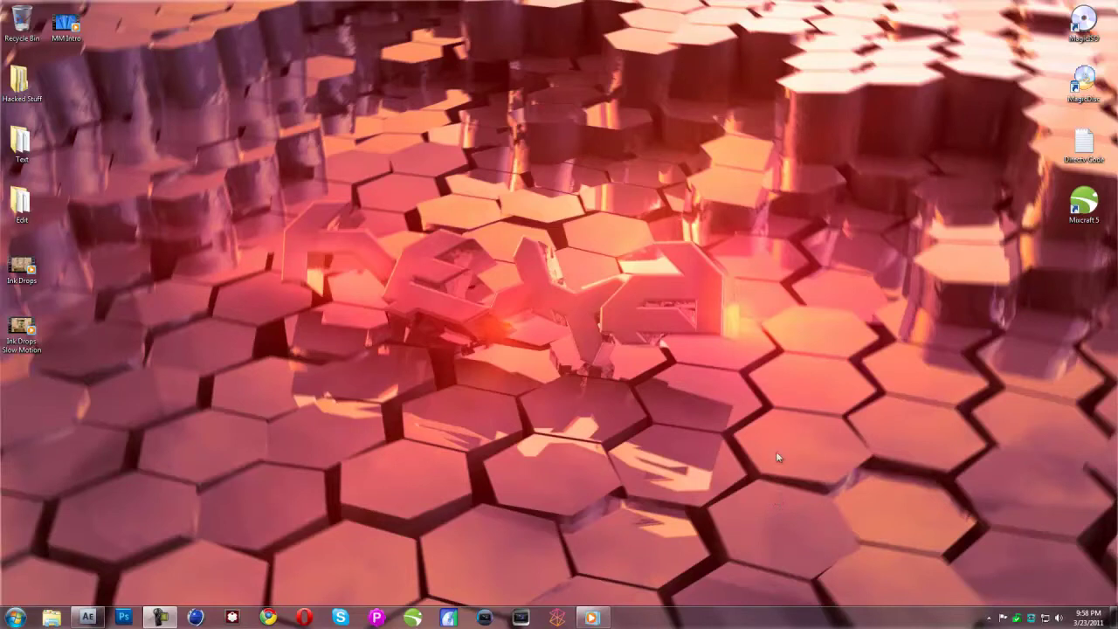
Step: Play and pause the Ink Drops Slow Motion clip, then close the player and dismiss the notification
left_click(592, 617)
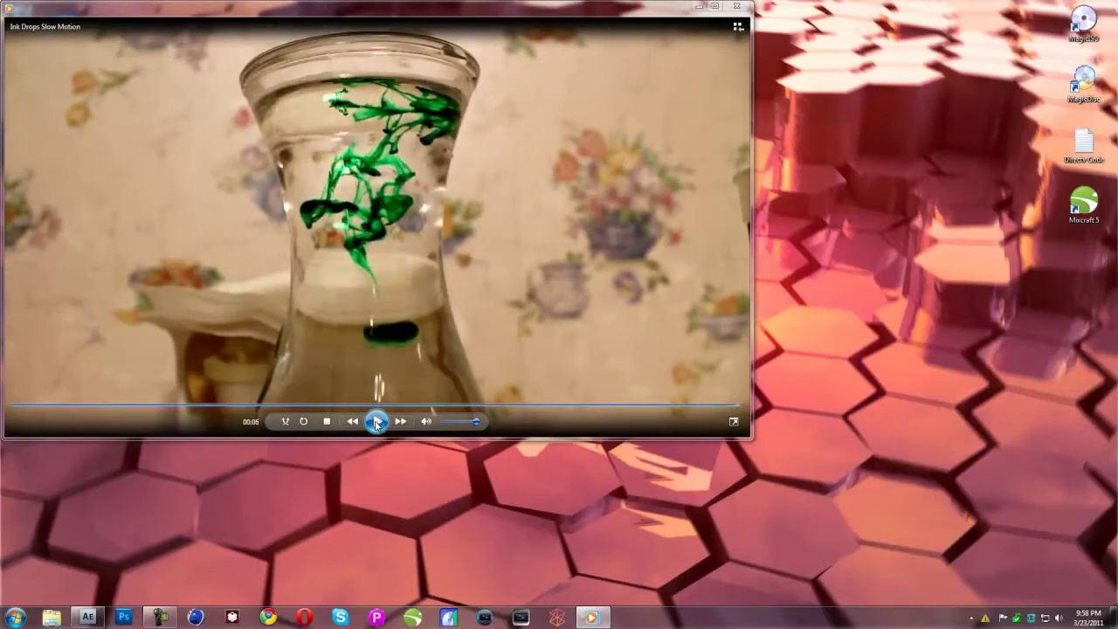
left_click(375, 422)
left_click(737, 6)
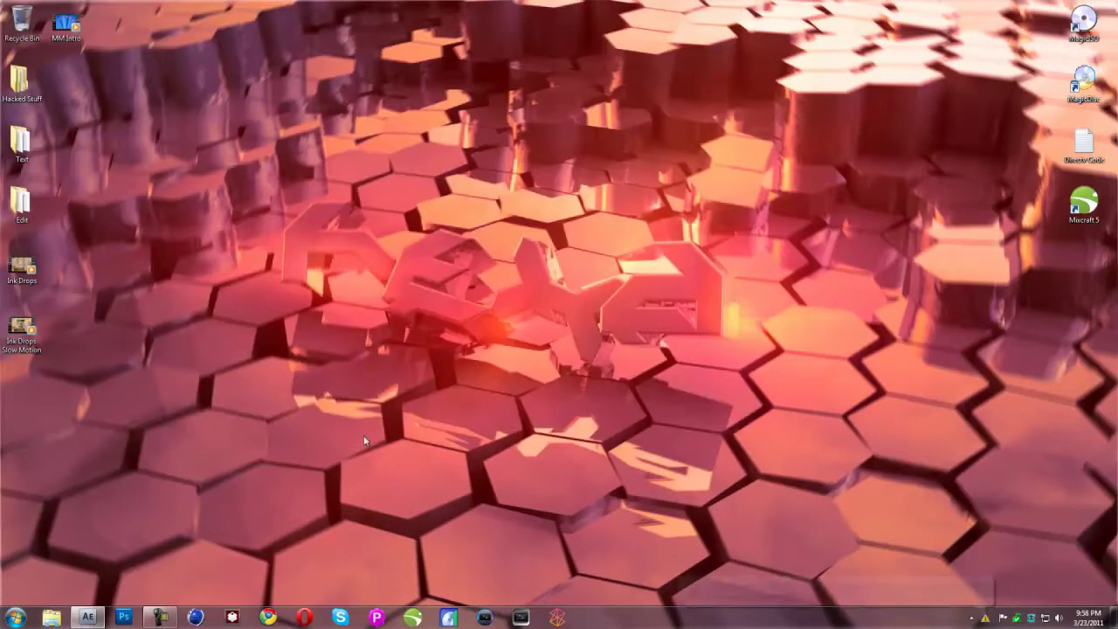
left_click(985, 587)
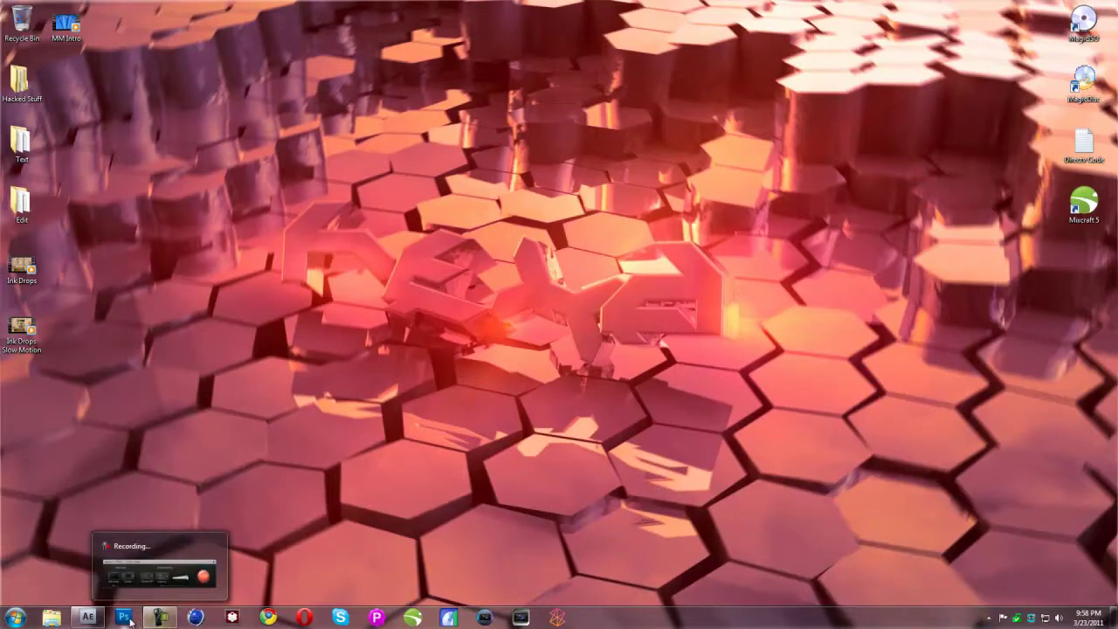
mouse_move(101, 621)
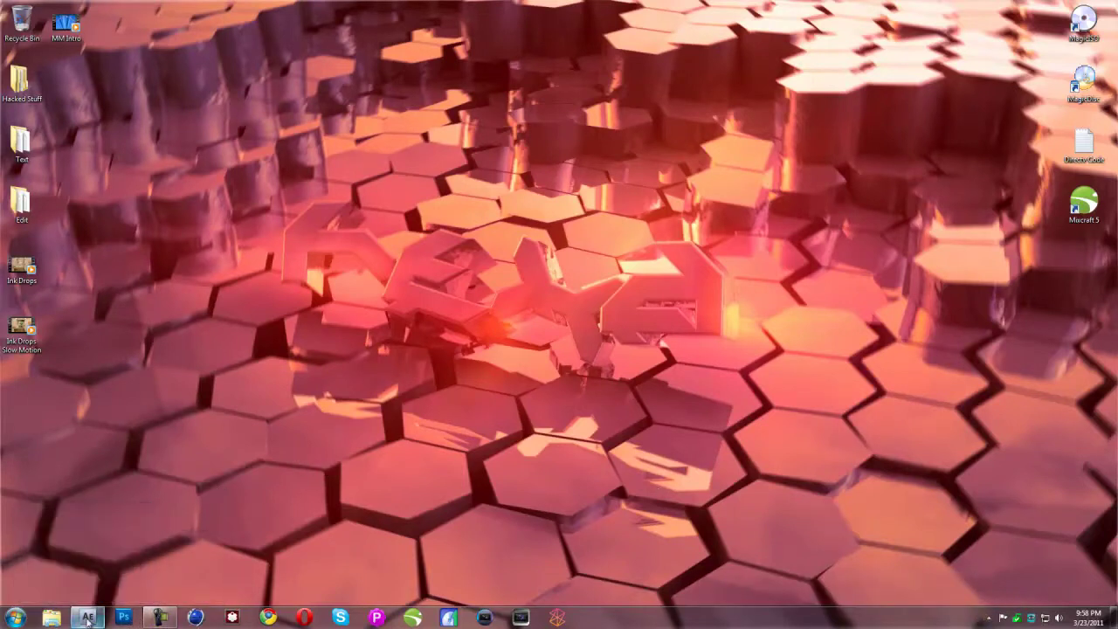
Step: Create a new 1280×720 composition, Comp 1, with its frame rate set to 29.97 fps
left_click(87, 618)
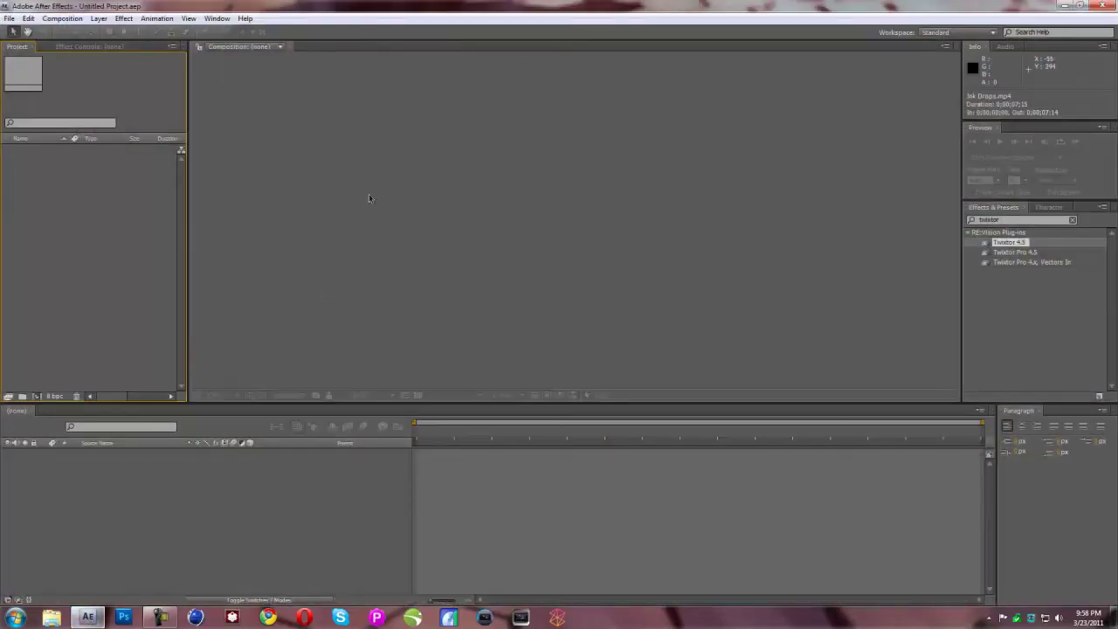
left_click(62, 19)
left_click(69, 30)
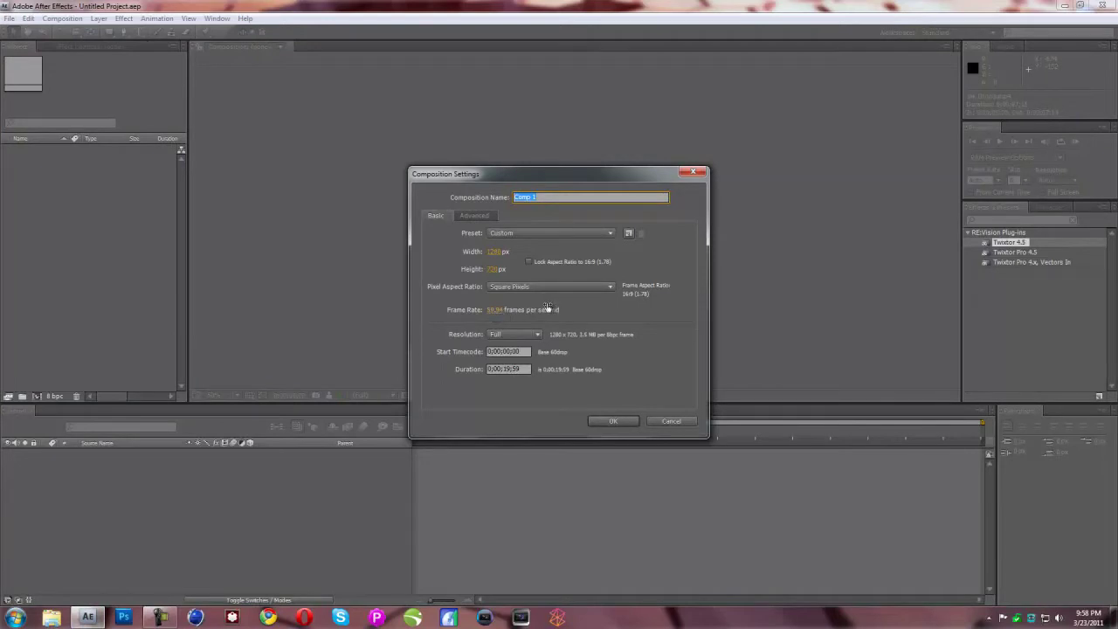
left_click(499, 314)
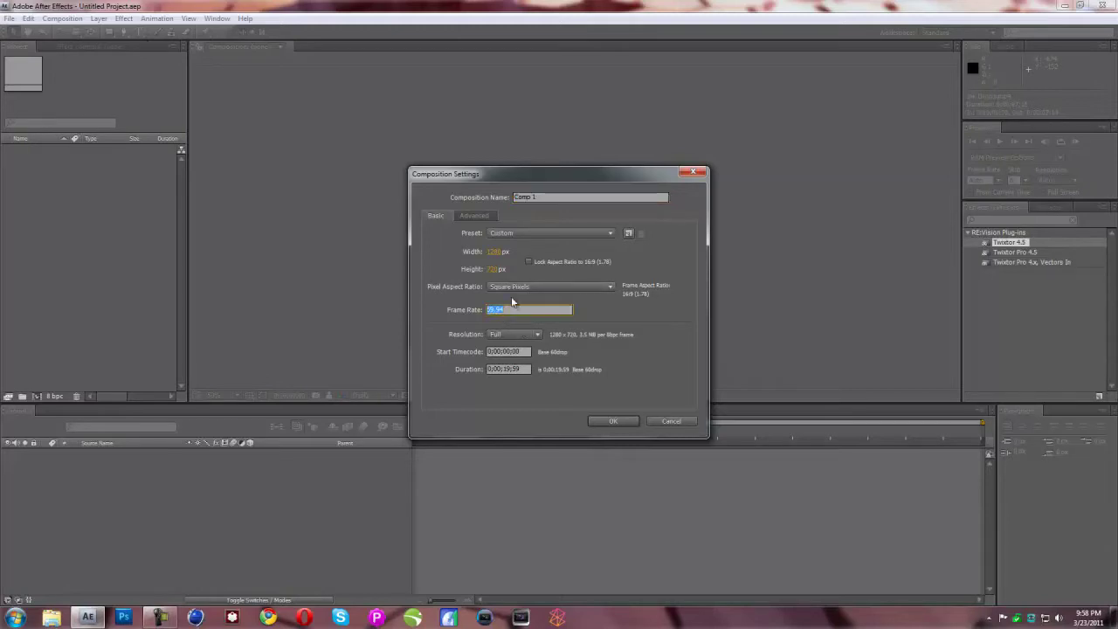
type("29.97")
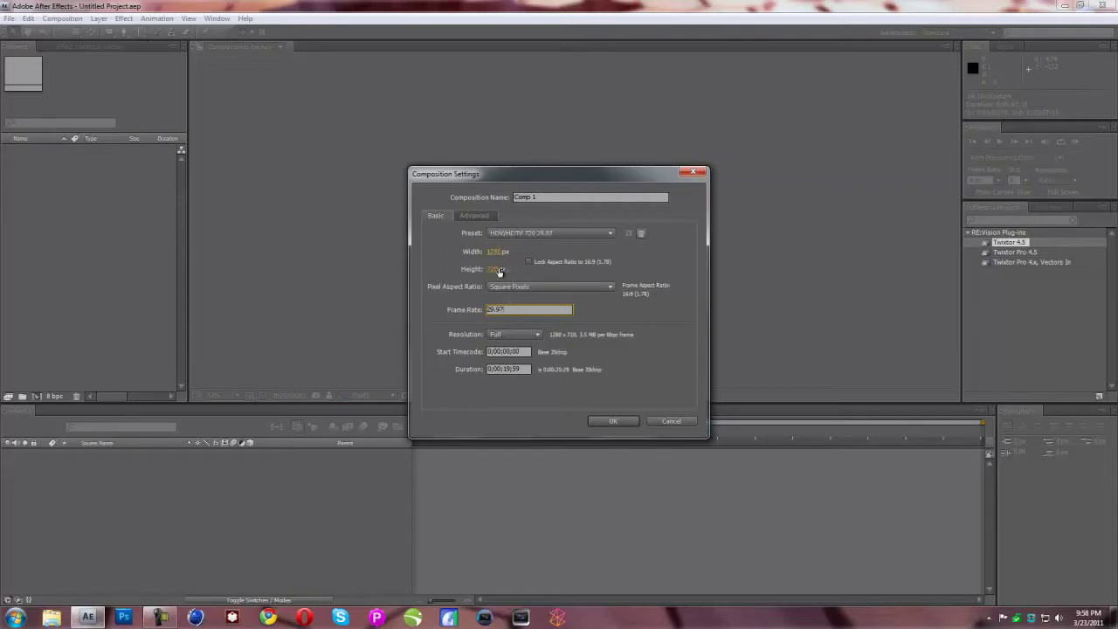
left_click(611, 426)
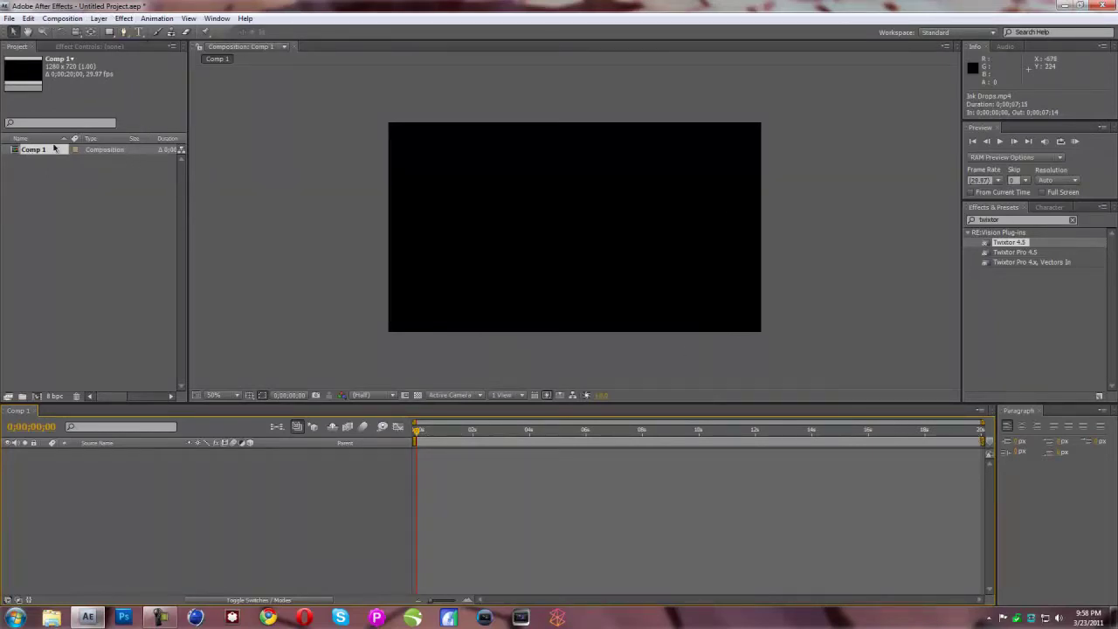
Step: Import Ink Drops.mp4 from the desktop into the Project panel and drop it into Comp 1
left_click(1064, 5)
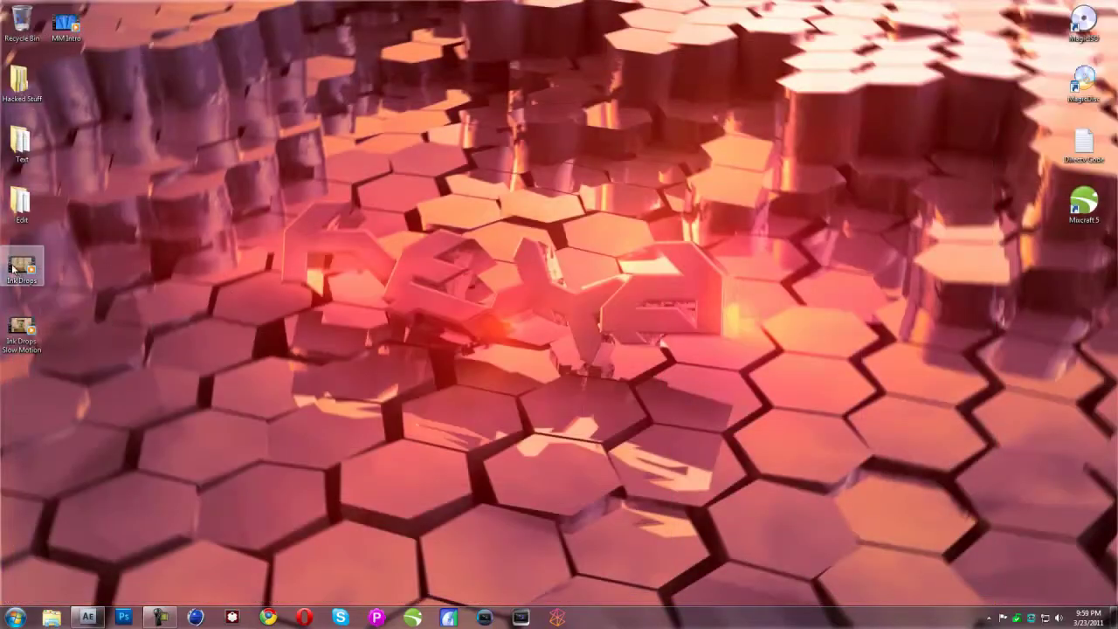
left_click(13, 262)
mouse_move(10, 271)
left_mouse_down()
mouse_move(107, 272)
mouse_move(214, 463)
mouse_move(86, 618)
mouse_move(100, 544)
mouse_move(96, 310)
mouse_move(55, 174)
left_mouse_up()
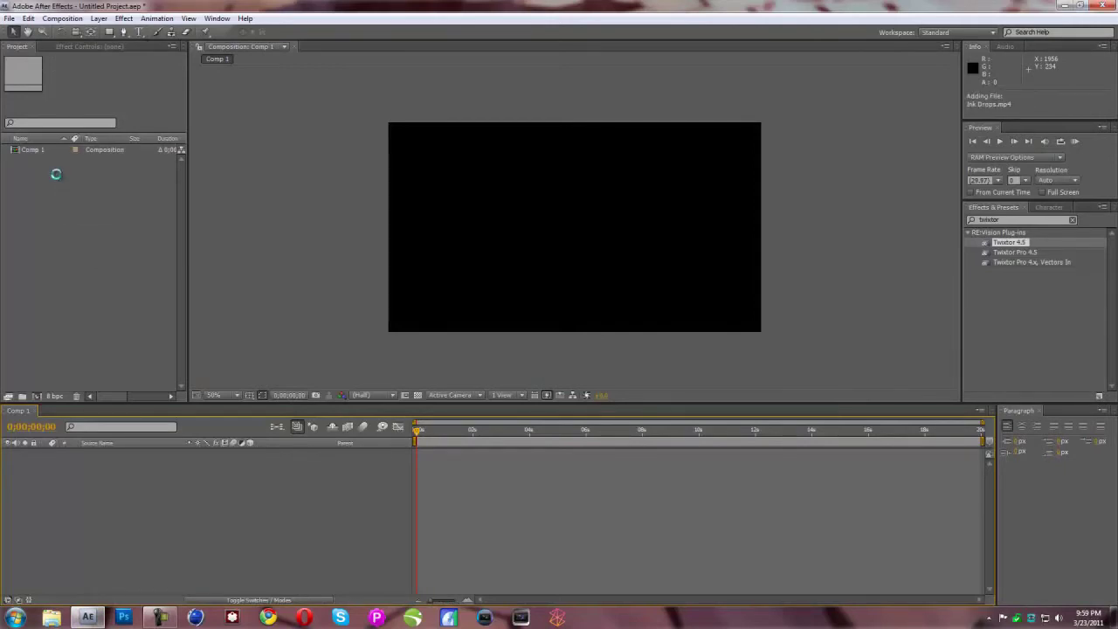
mouse_move(28, 163)
left_mouse_down()
mouse_move(564, 213)
mouse_move(580, 231)
left_mouse_up()
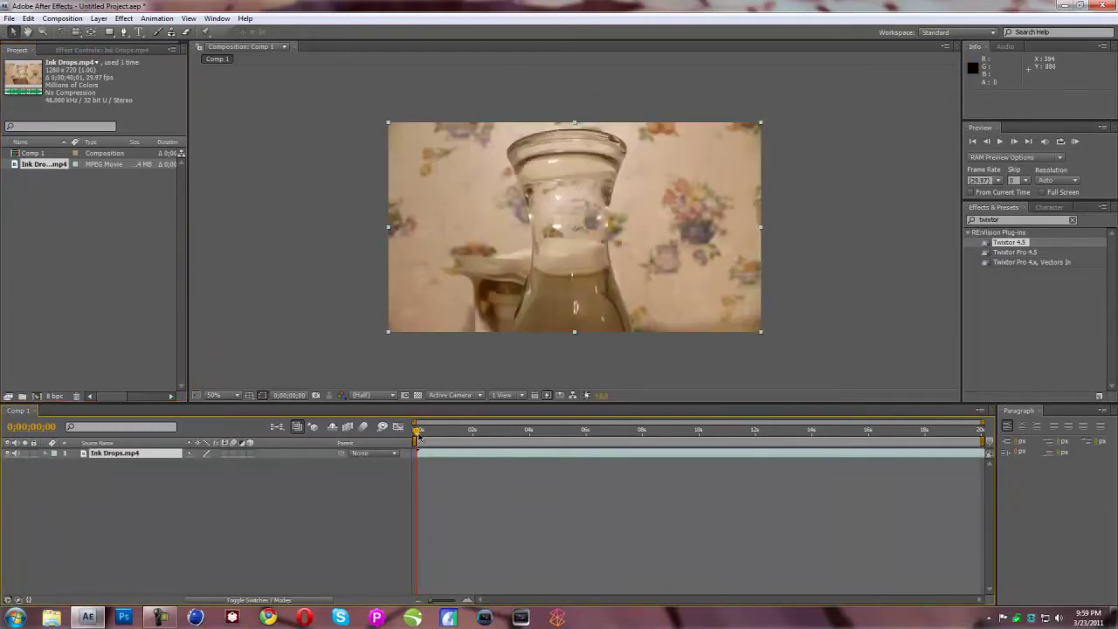
mouse_move(419, 432)
left_mouse_down()
mouse_move(767, 435)
mouse_move(700, 429)
left_mouse_up()
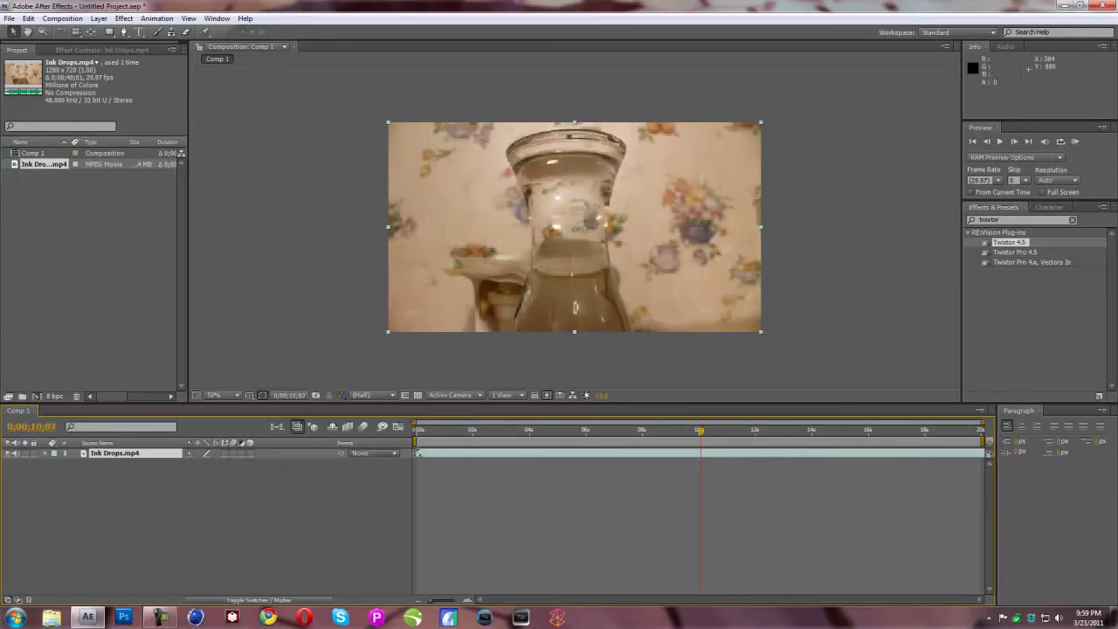
Step: Drag the Ink Drops layer's out-point back to about 0;00;08;13
mouse_move(418, 454)
left_mouse_down()
mouse_move(680, 457)
mouse_move(275, 454)
left_mouse_up()
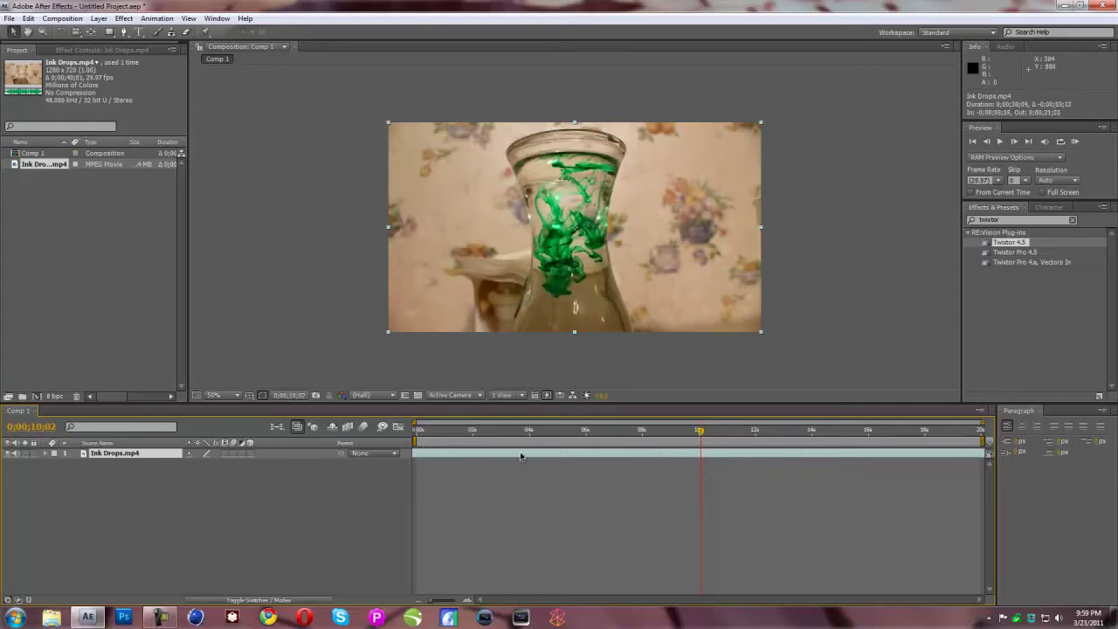
mouse_move(983, 453)
left_mouse_down()
mouse_move(428, 457)
mouse_move(461, 459)
mouse_move(865, 456)
mouse_move(462, 459)
mouse_move(656, 456)
mouse_move(629, 432)
mouse_move(417, 431)
left_mouse_up()
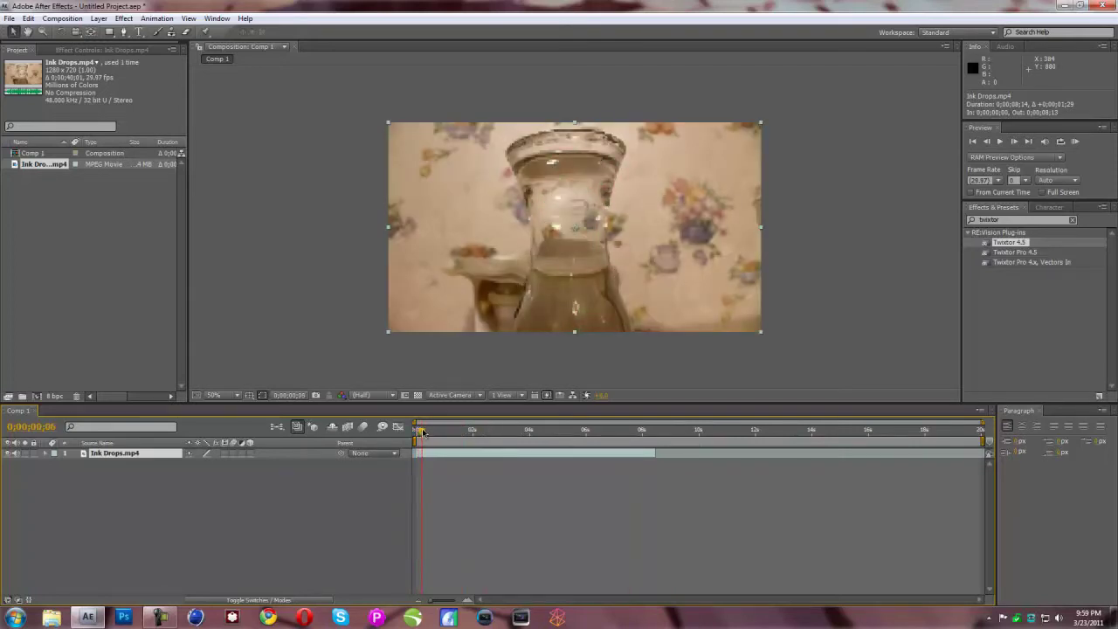
mouse_move(430, 432)
left_mouse_down()
mouse_move(624, 432)
mouse_move(420, 431)
left_mouse_up()
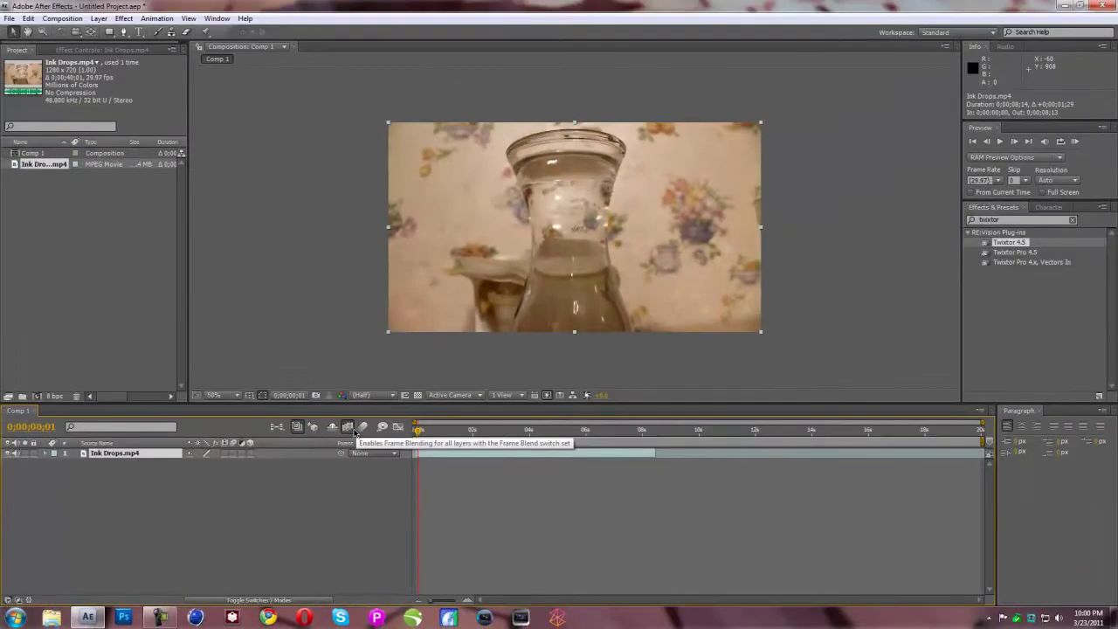
Step: Enable frame blending on the Ink Drops layer and set its blending mode to Pixel Motion
left_click(351, 429)
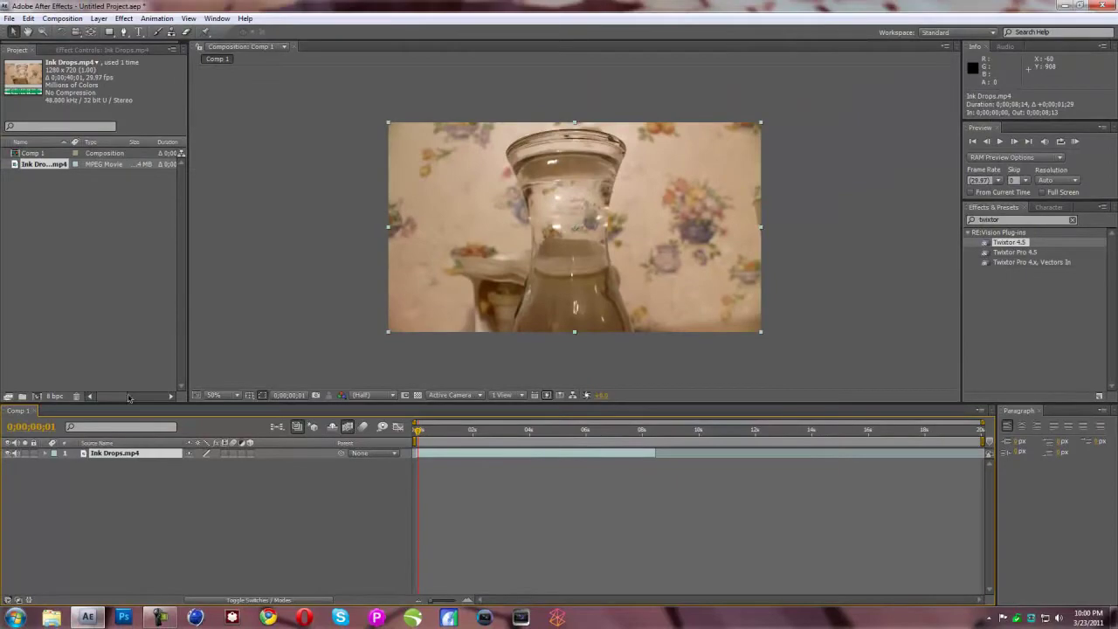
left_click(100, 18)
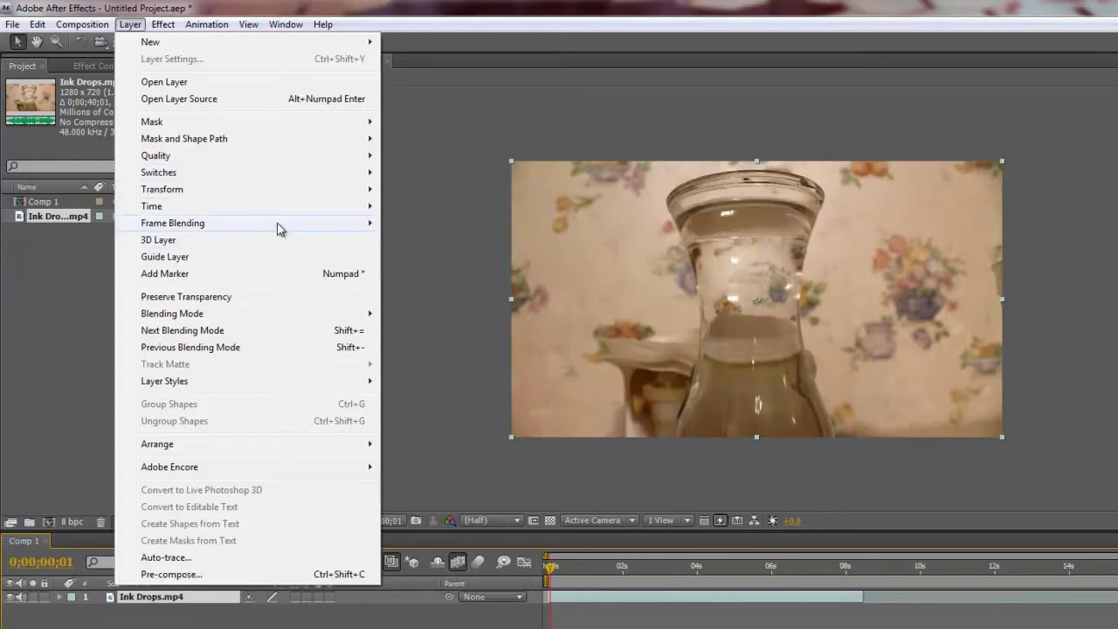
mouse_move(280, 229)
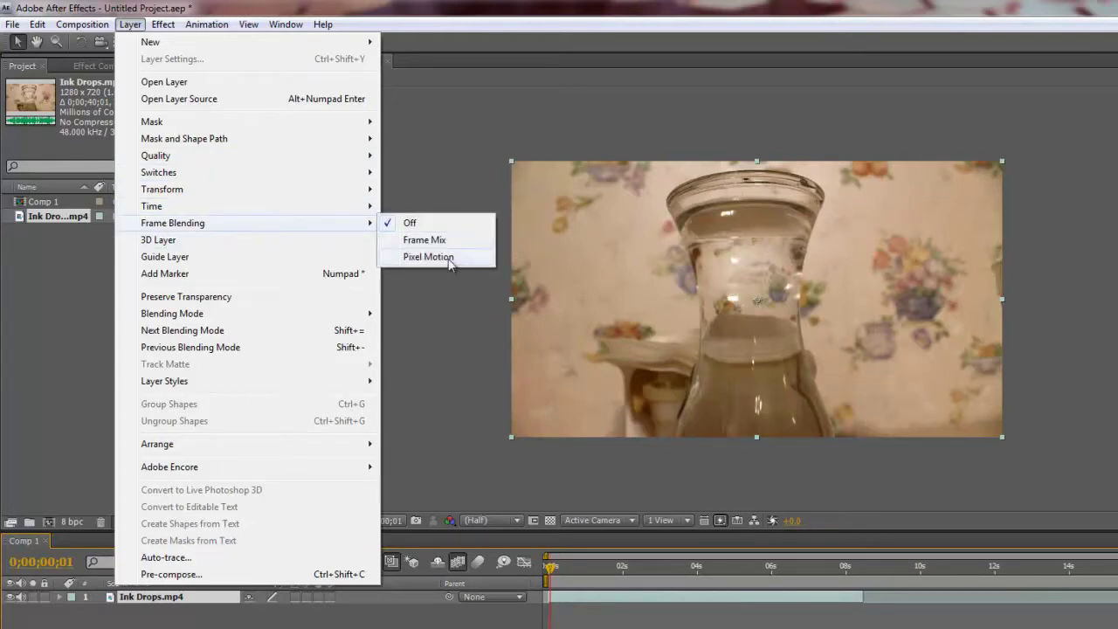
left_click(452, 259)
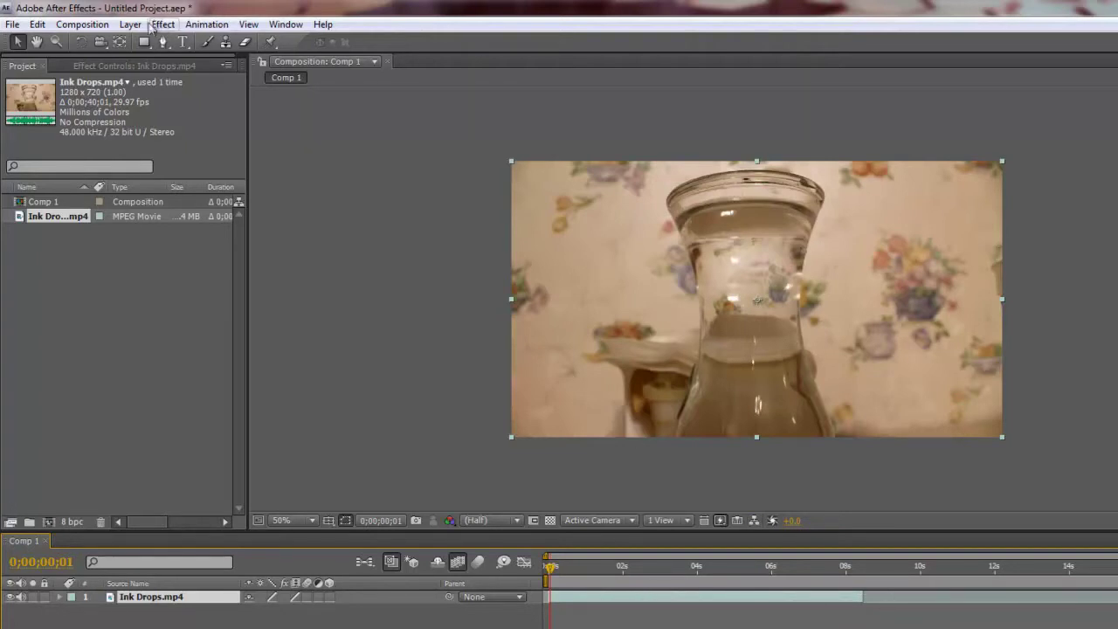
left_click(131, 24)
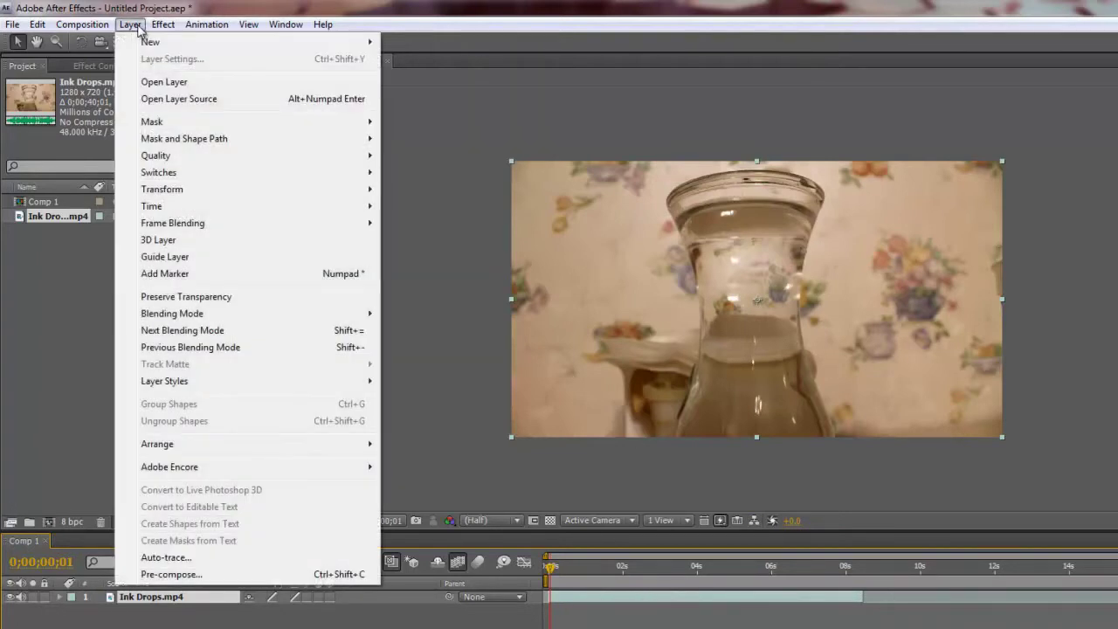
Step: Choose Layer > Time > Enable Time Remapping for the Ink Drops layer
mouse_move(212, 207)
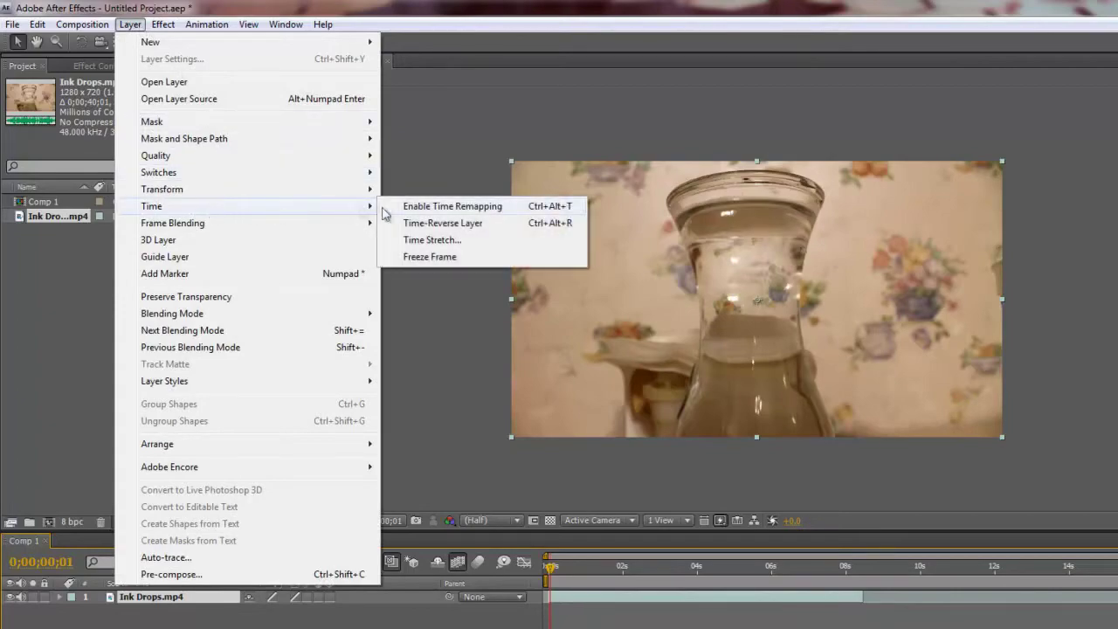
left_click(394, 207)
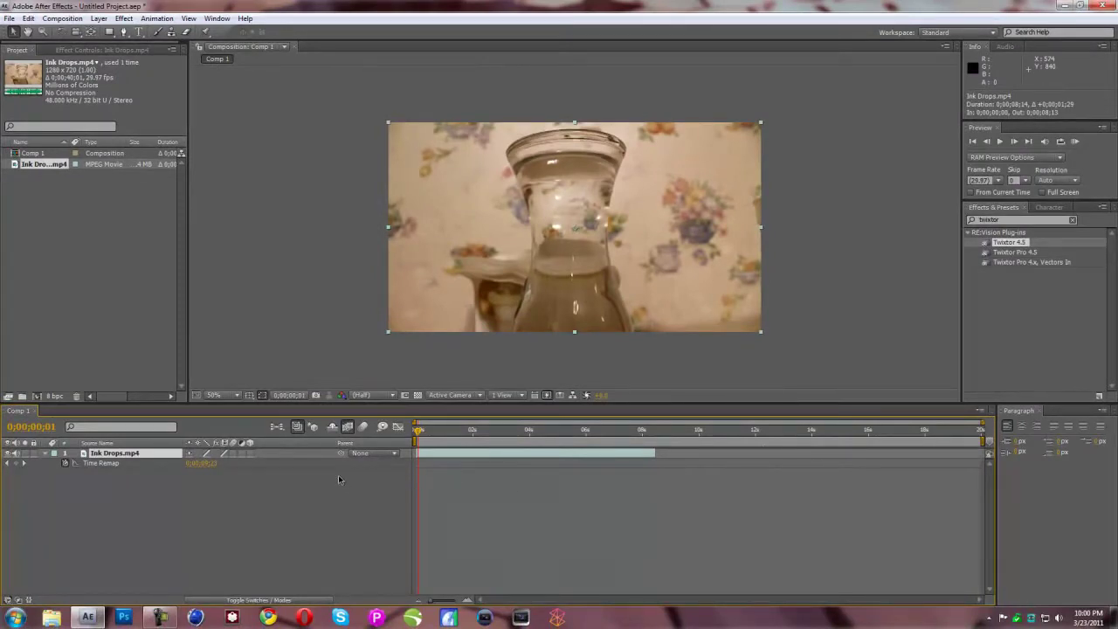
Step: Search Effects & Presets for 'twixtor' and apply Twixtor 4.5 to the Ink Drops layer
left_click(987, 219)
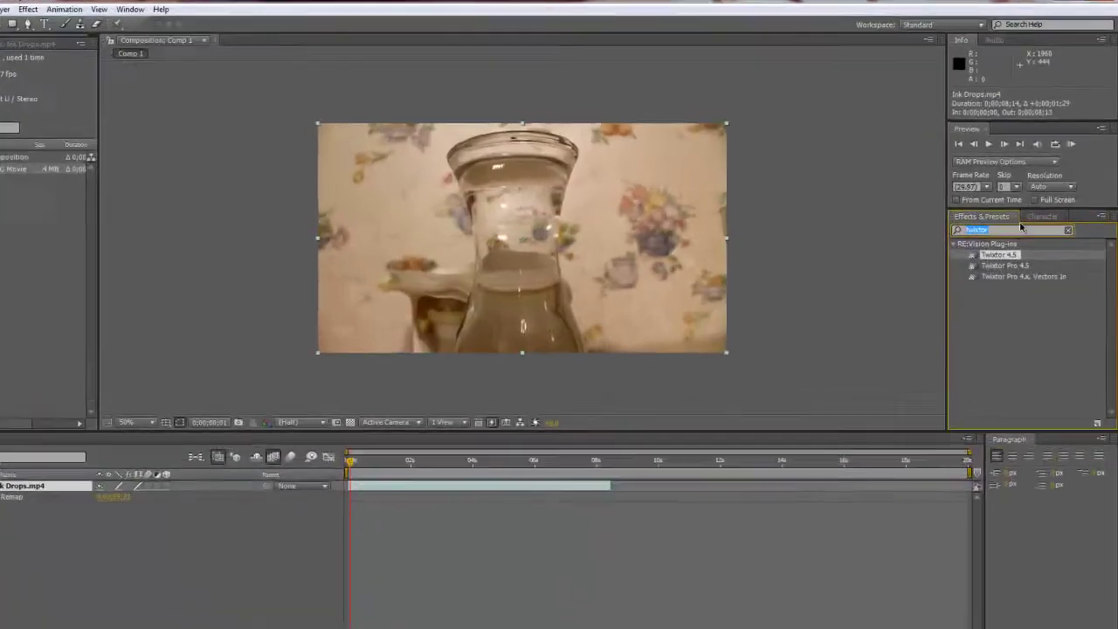
type("twixtor")
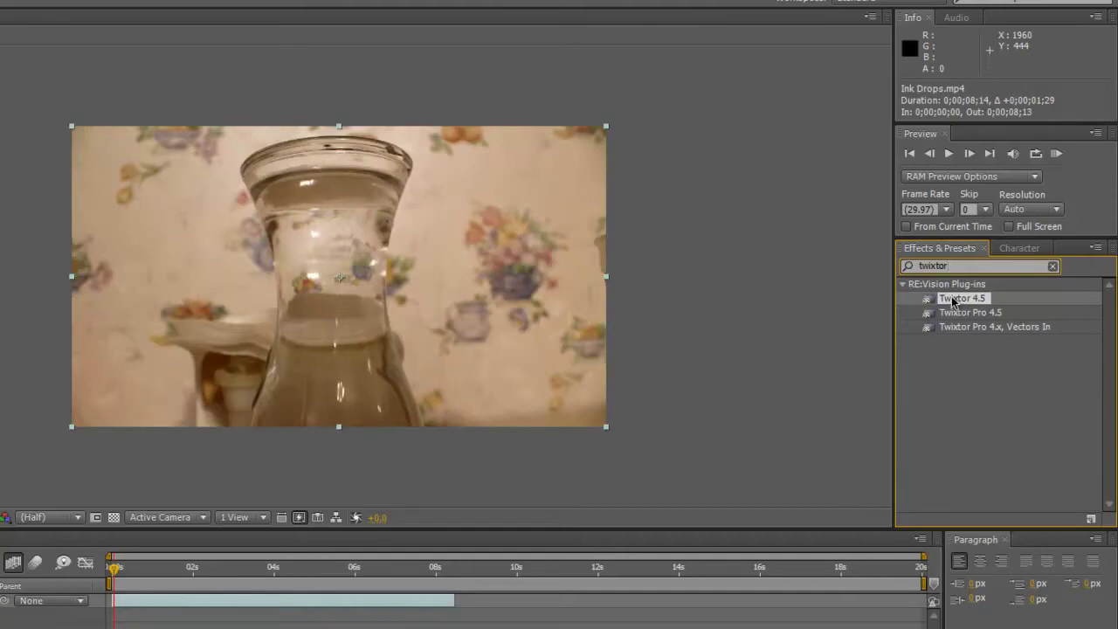
left_click_drag(952, 301, 349, 306)
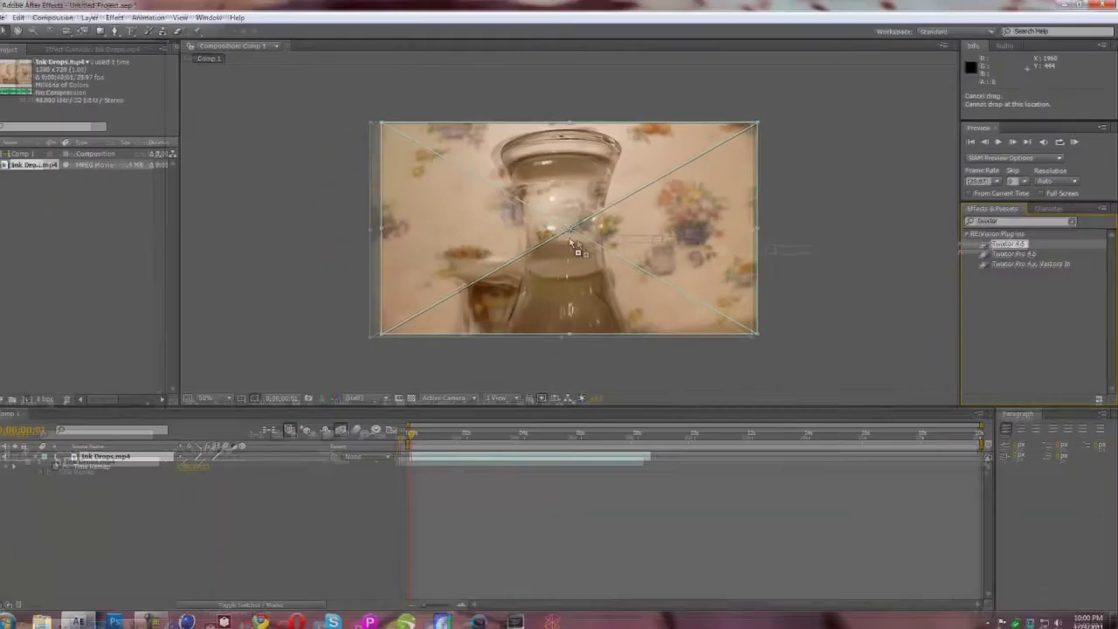
left_click_drag(578, 252, 578, 247)
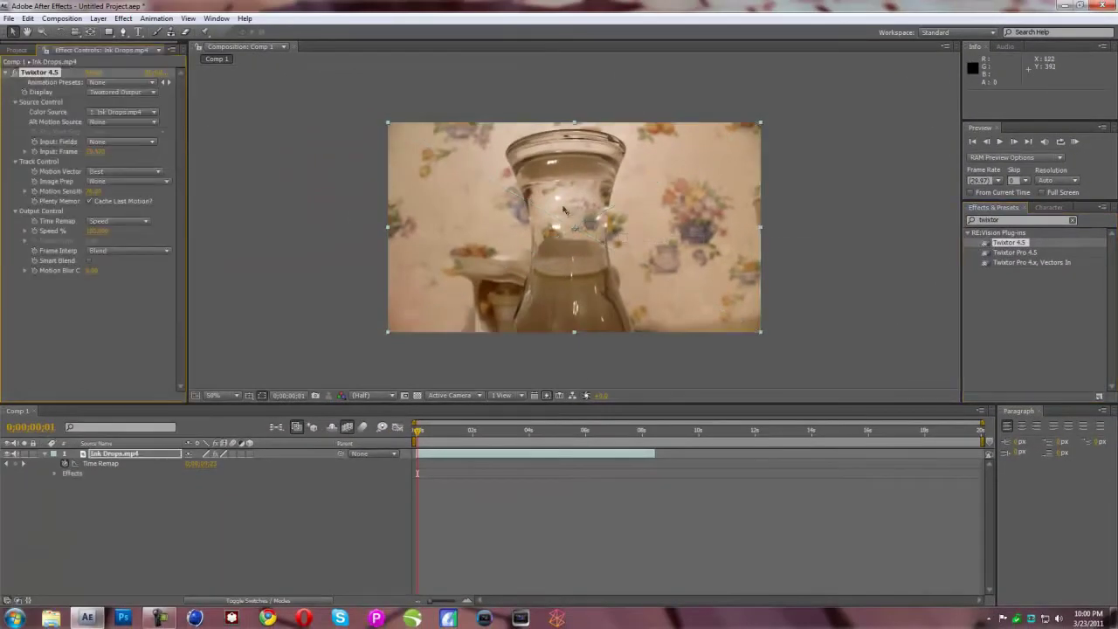
Step: Switch the left panel to Effect Controls to view Ink Drops.mp4's Twixtor 4.5 parameters
left_click(16, 51)
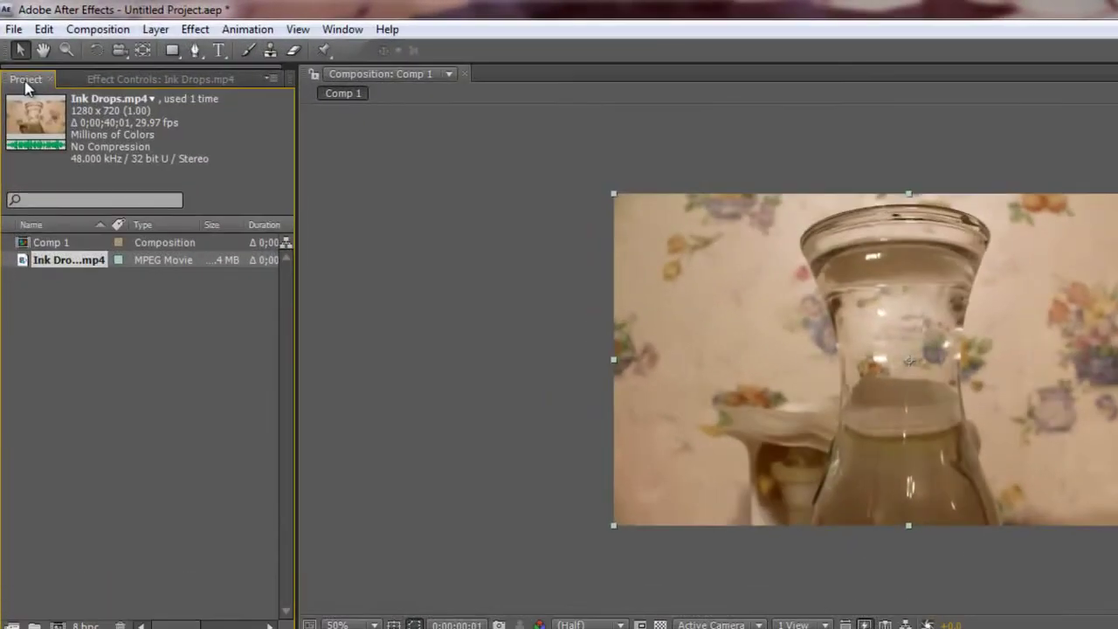
left_click(83, 79)
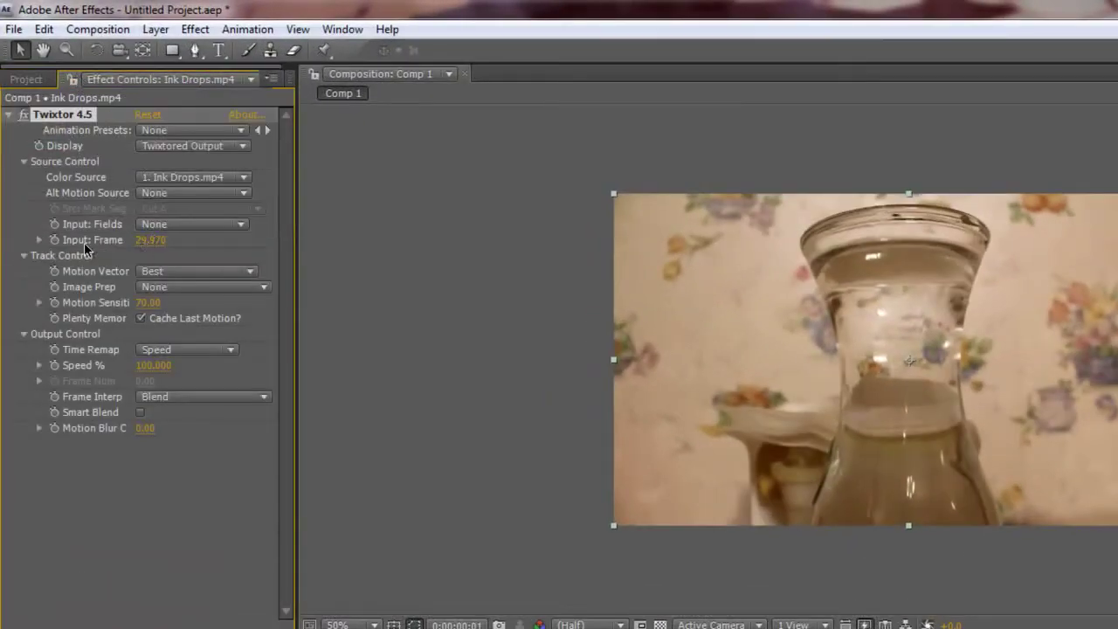
left_click(30, 79)
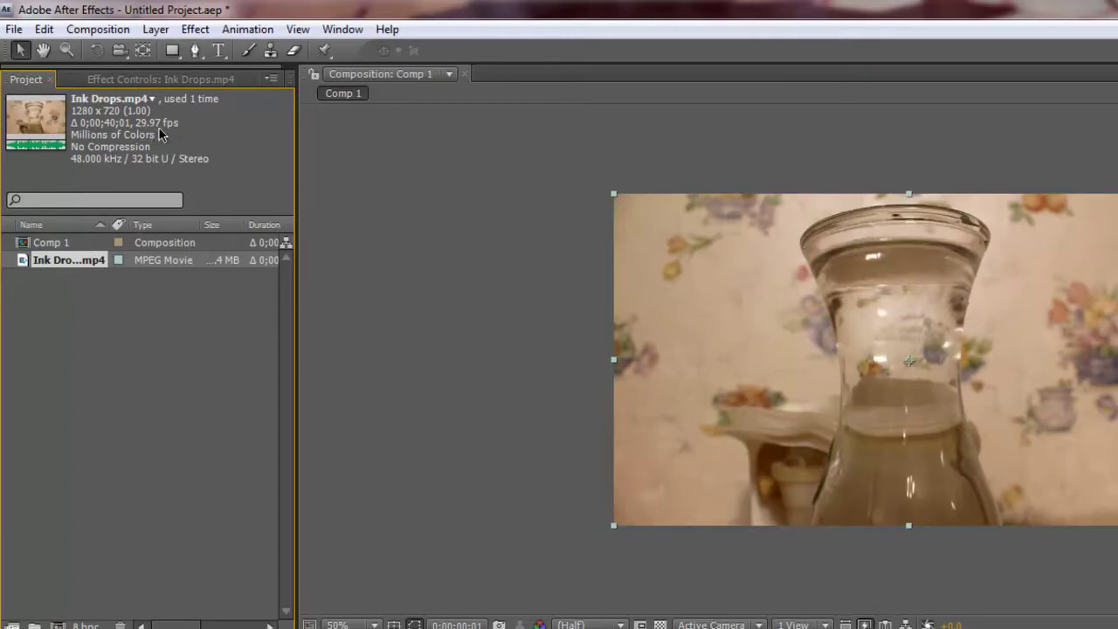
left_click(91, 80)
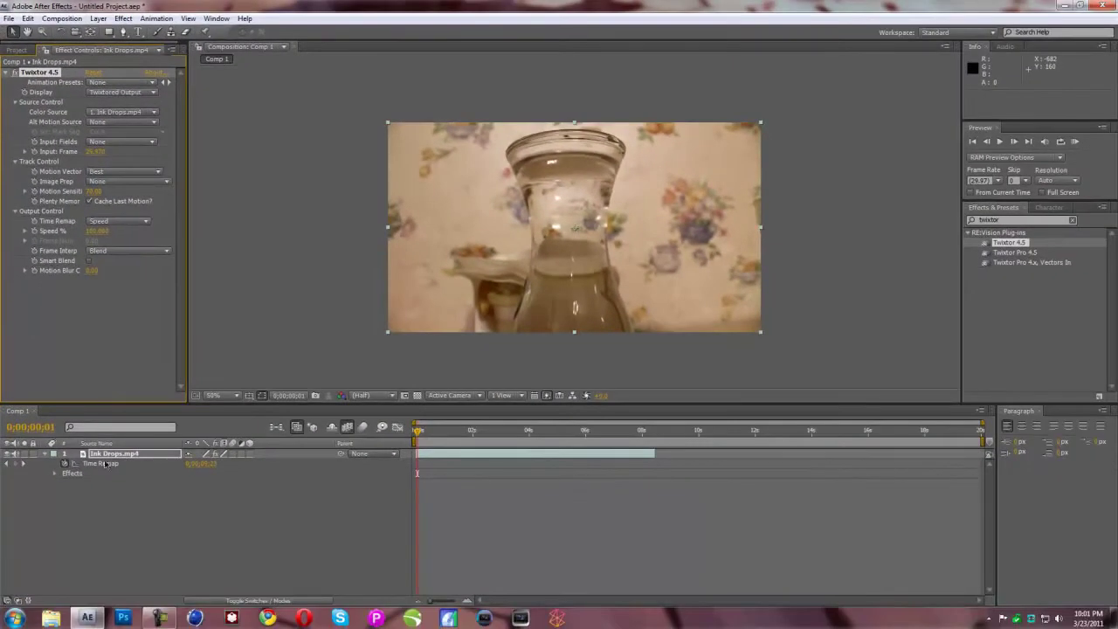
Step: Expand Effects > Twixtor 4.5 > Output Control in the timeline and move to 0;00;00;26
left_click(56, 473)
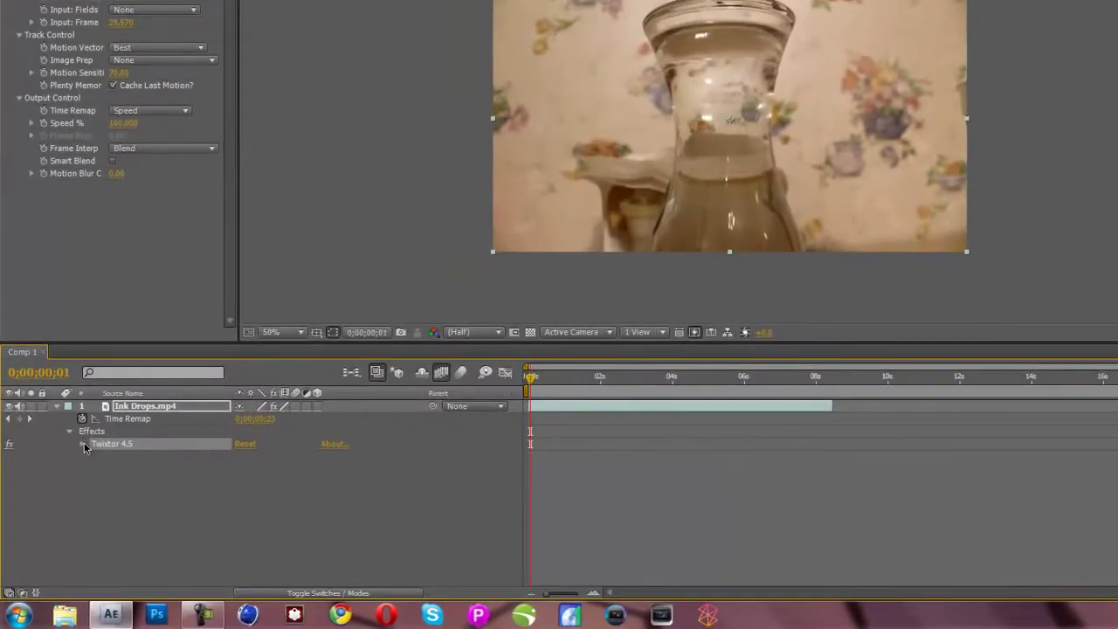
left_click(63, 484)
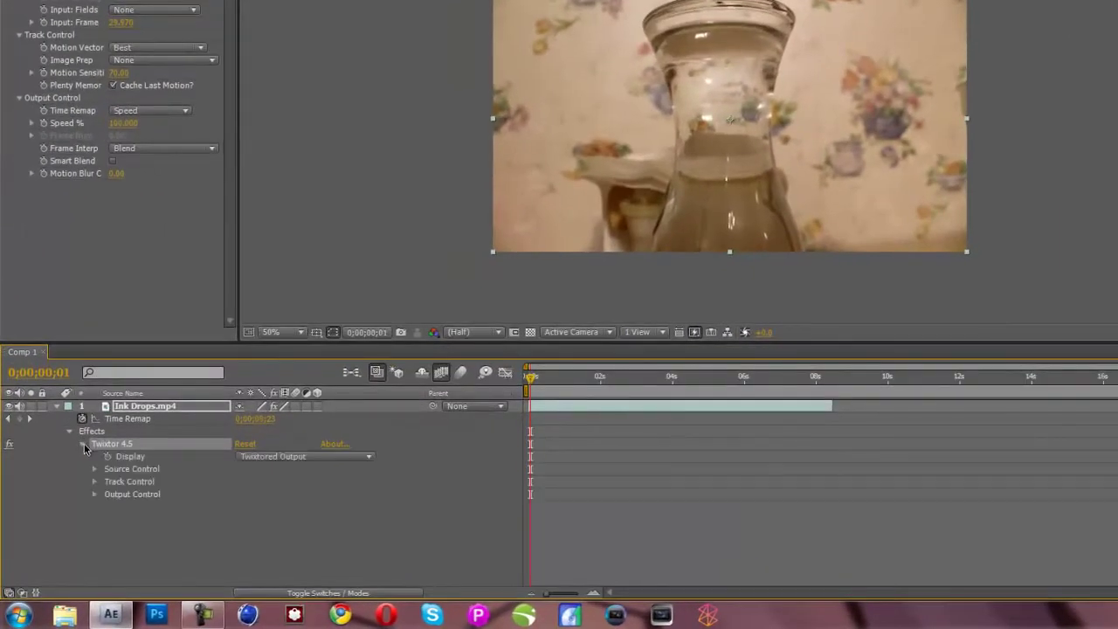
left_click(94, 495)
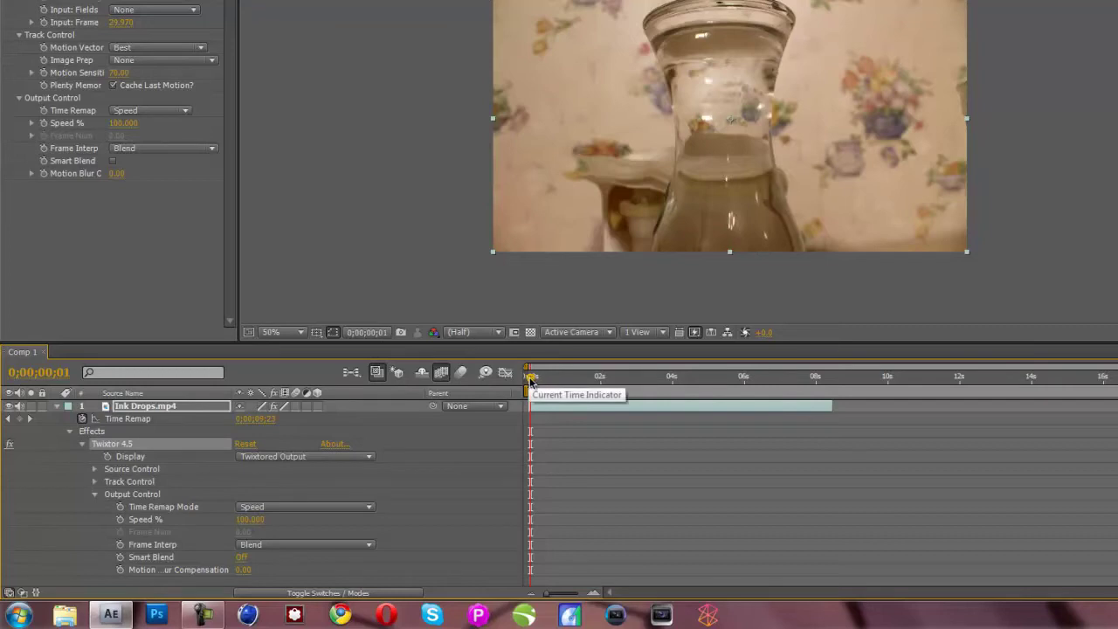
left_click_drag(530, 381, 560, 383)
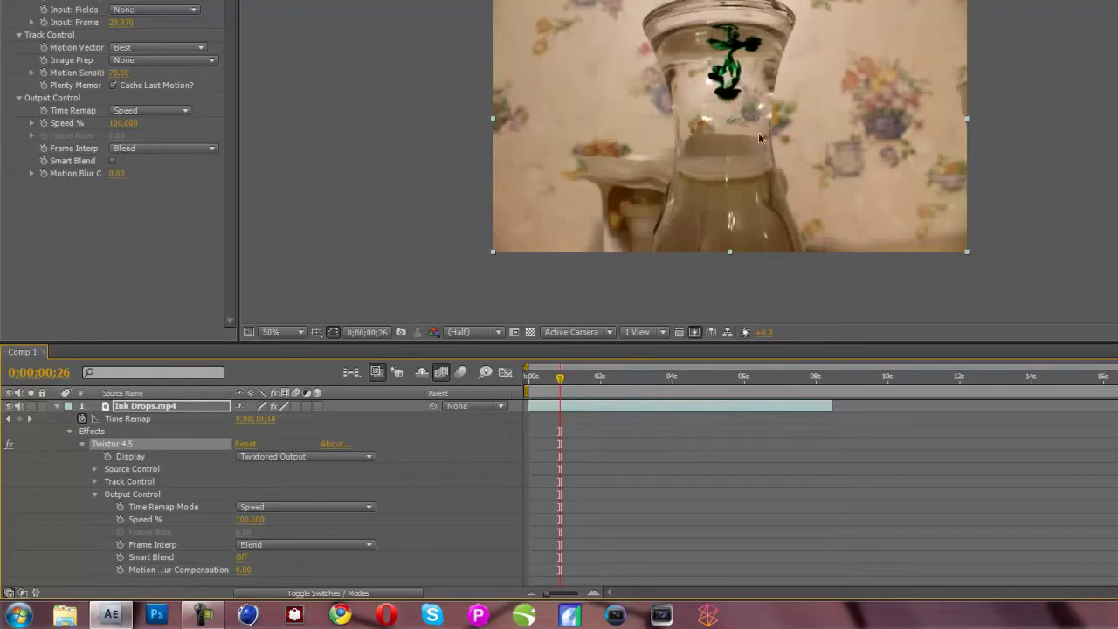
Step: Keyframe Speed % at 0;00;00;26, set it to 4 at 0;00;01;04, then move to 0;00;04;24
left_click(120, 520)
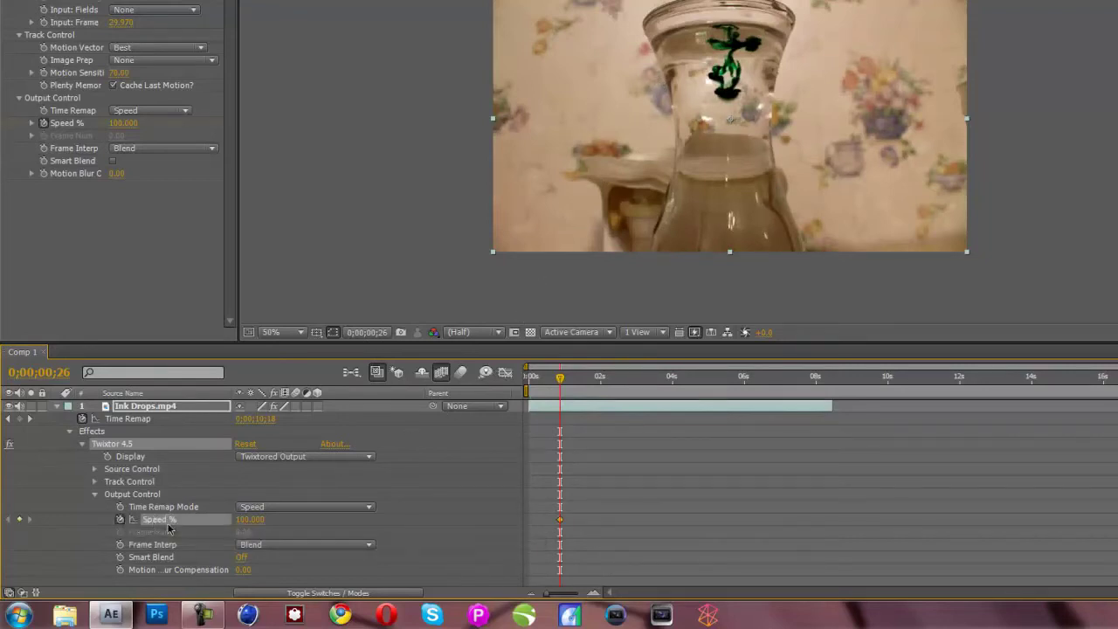
left_click_drag(568, 378, 570, 378)
left_click(570, 378)
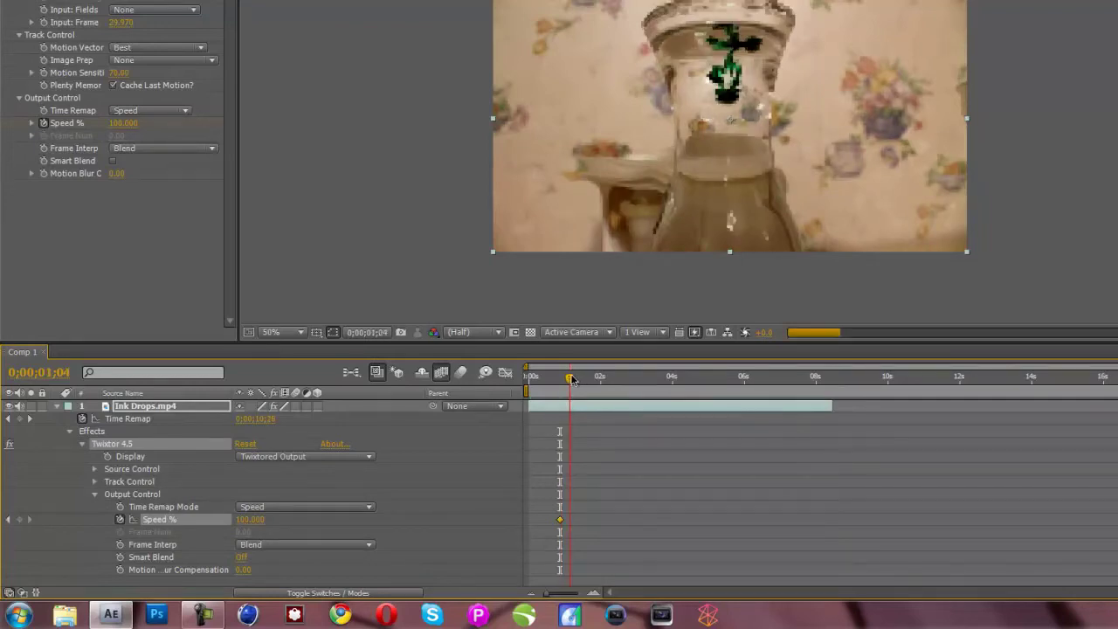
left_click(565, 452)
left_click(249, 519)
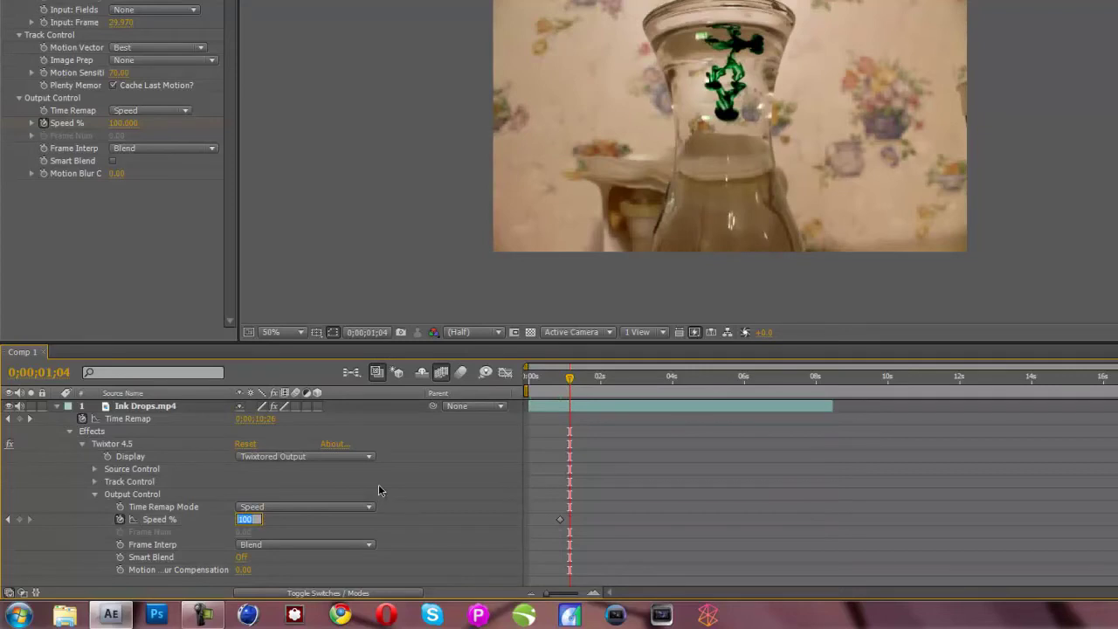
type("4")
key("Return")
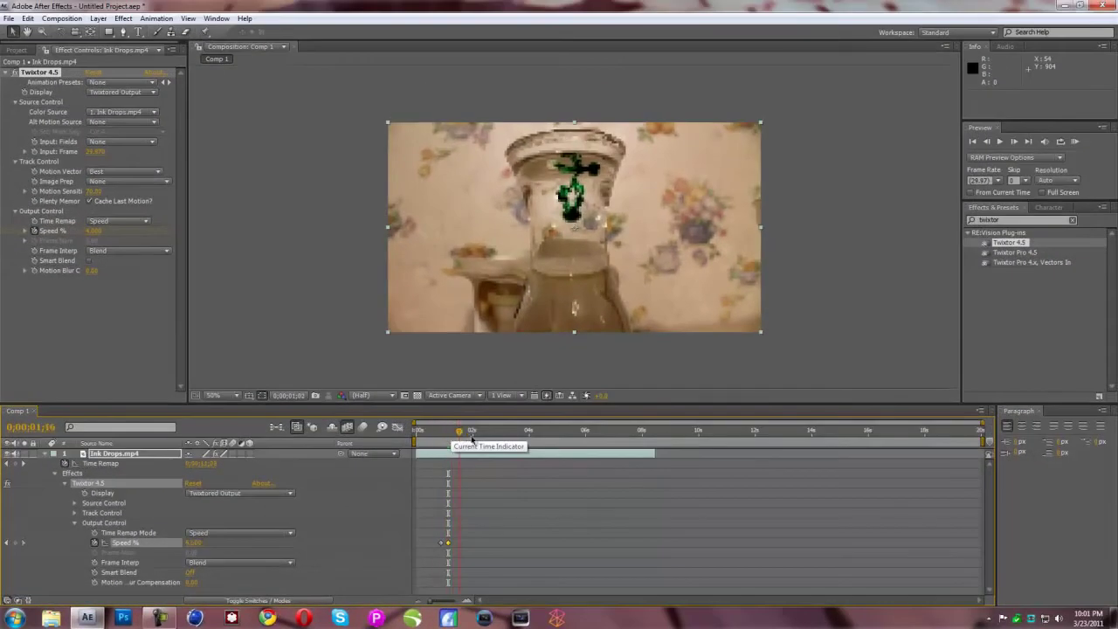
left_click_drag(471, 435, 475, 435)
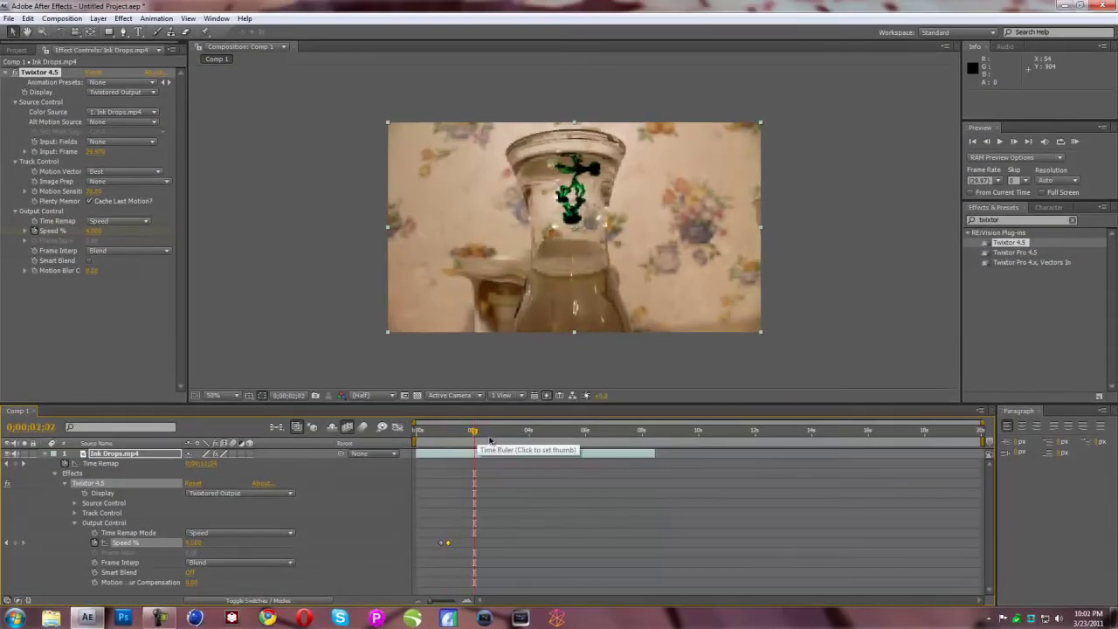
left_click_drag(475, 432, 551, 430)
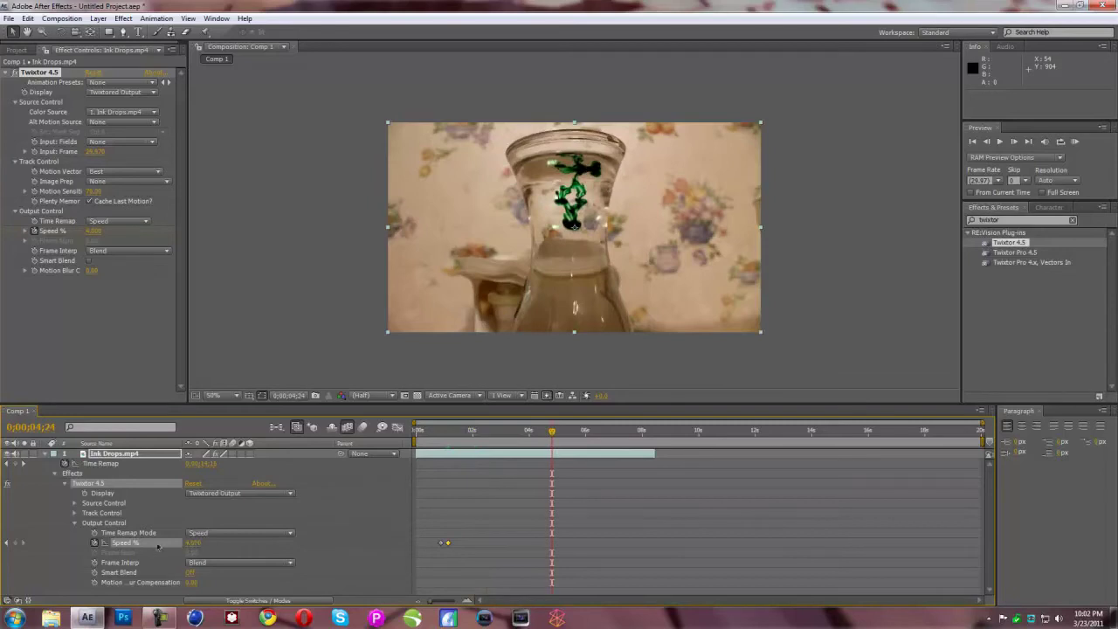
Step: Keyframe Speed % at 4 at 0;00;04;24, then set it back to 100 at 0;00;05;03
left_click(16, 543)
left_click_drag(553, 432, 560, 435)
left_click(192, 543)
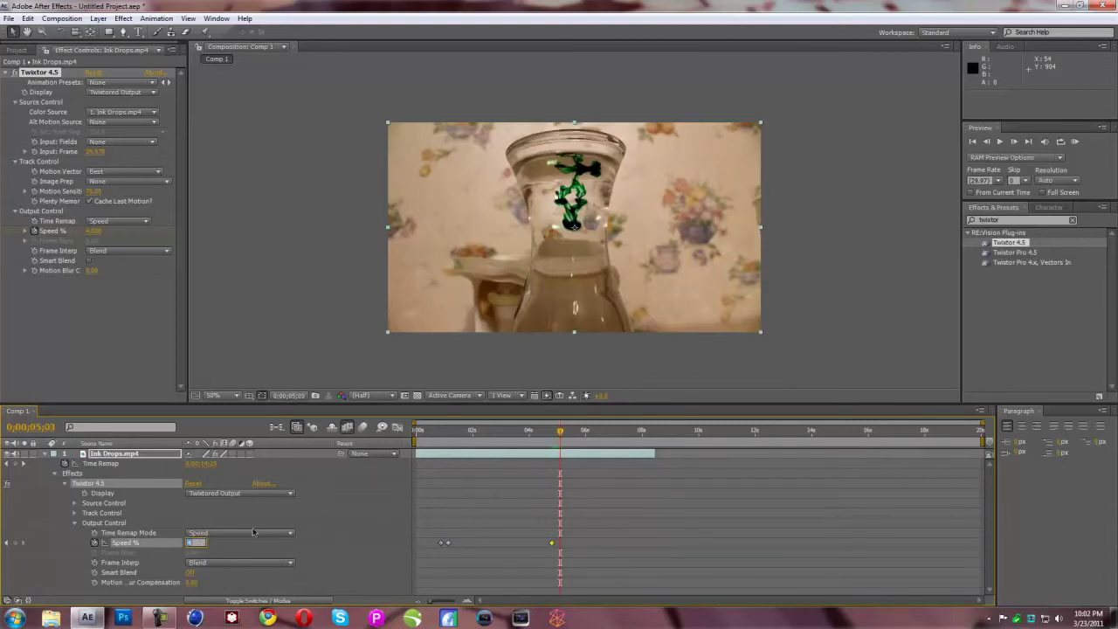
key("Return")
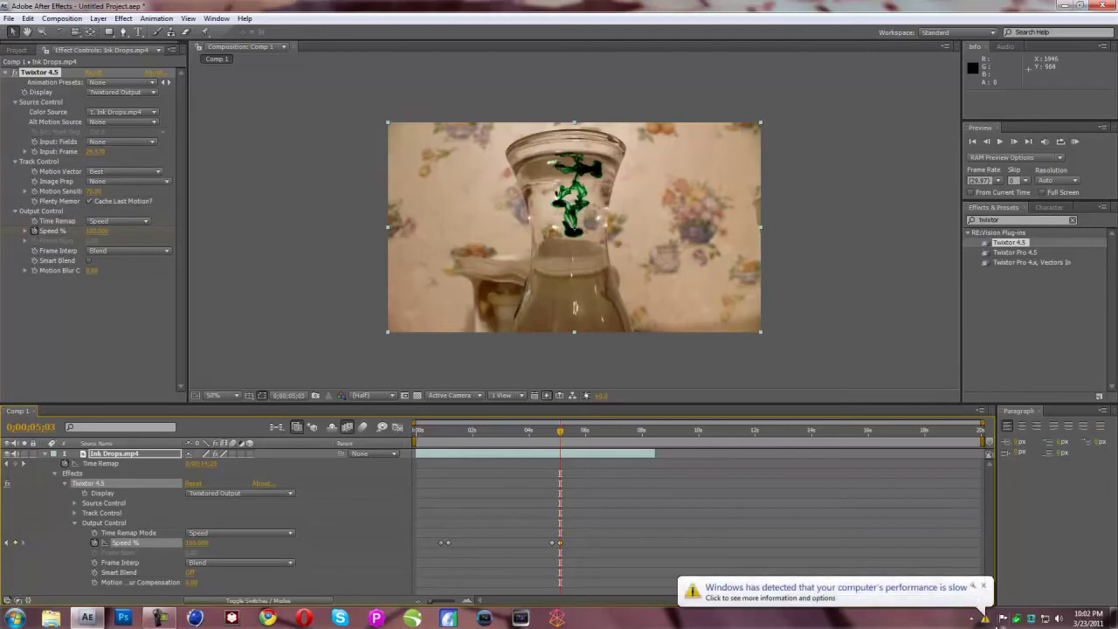
left_click(983, 586)
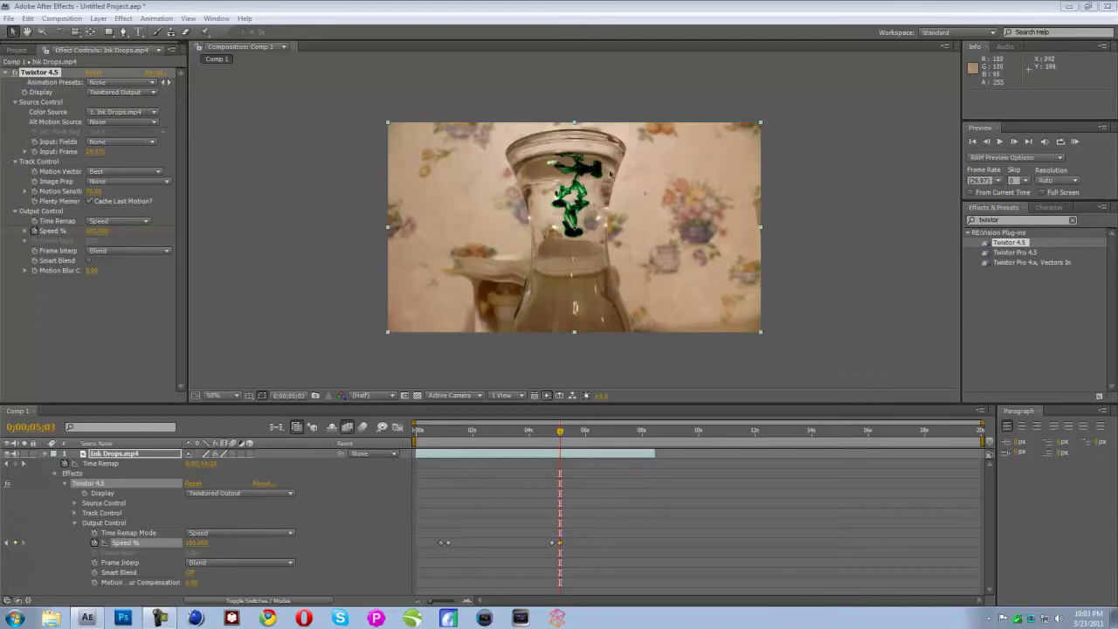
mouse_move(563, 434)
left_mouse_down()
mouse_move(487, 437)
mouse_move(594, 434)
left_mouse_up()
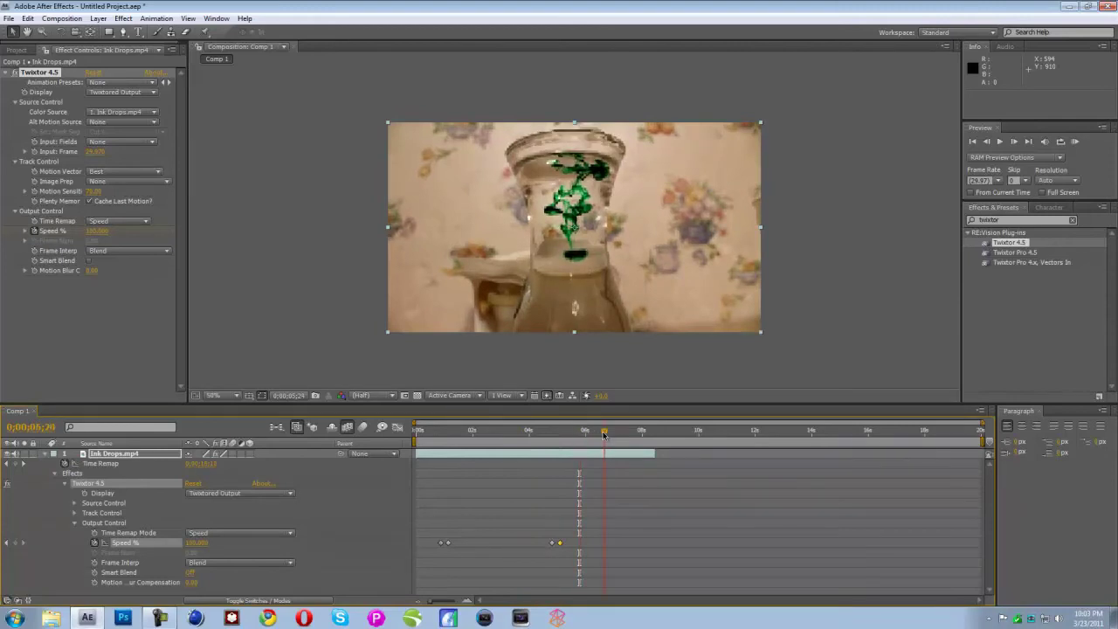
left_click(603, 435)
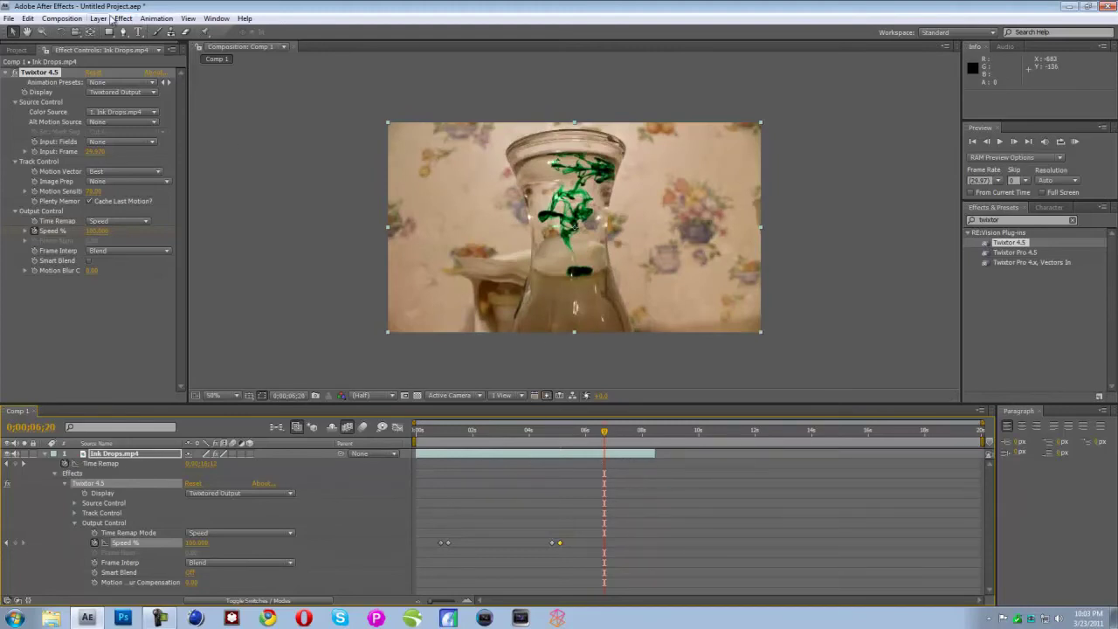
Step: Add Comp 1 to the Render Queue and open its Output Module format list
left_click(77, 24)
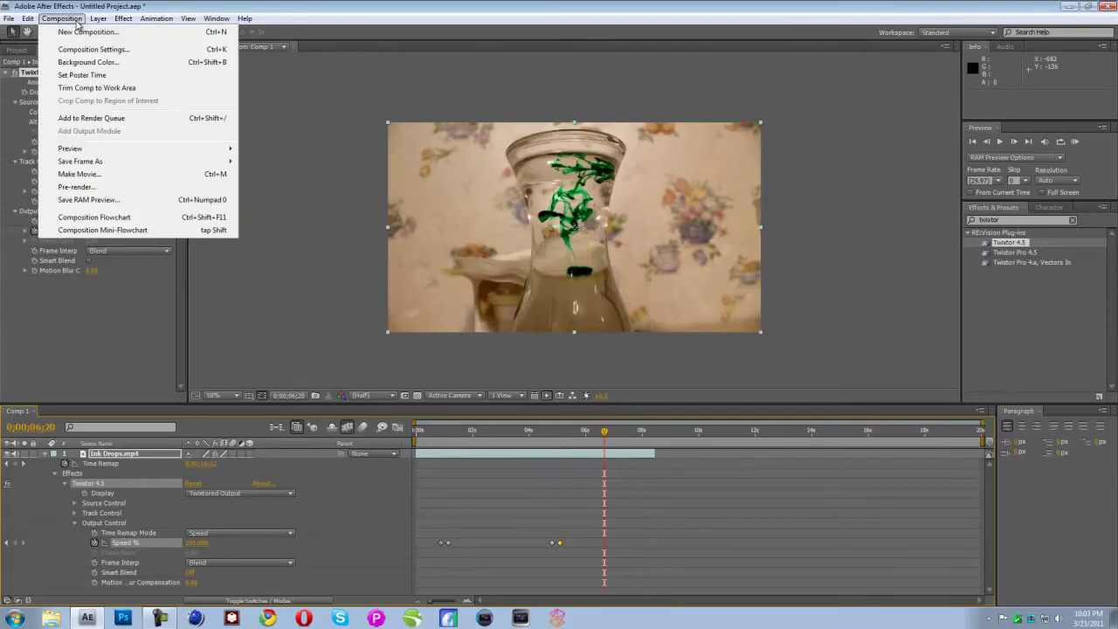
left_click(122, 119)
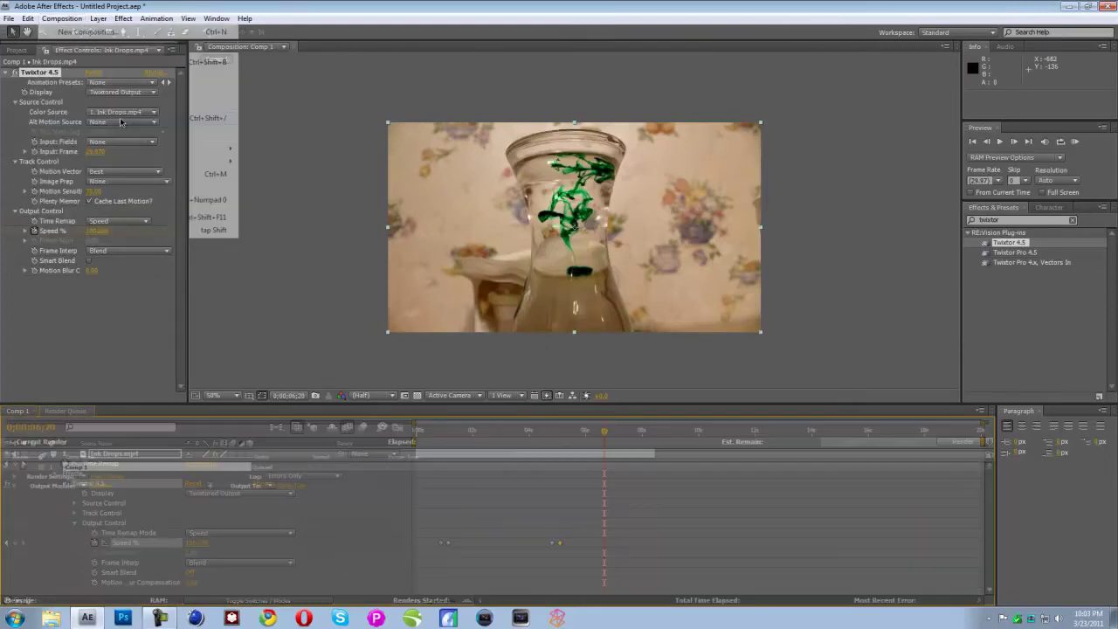
left_click(102, 486)
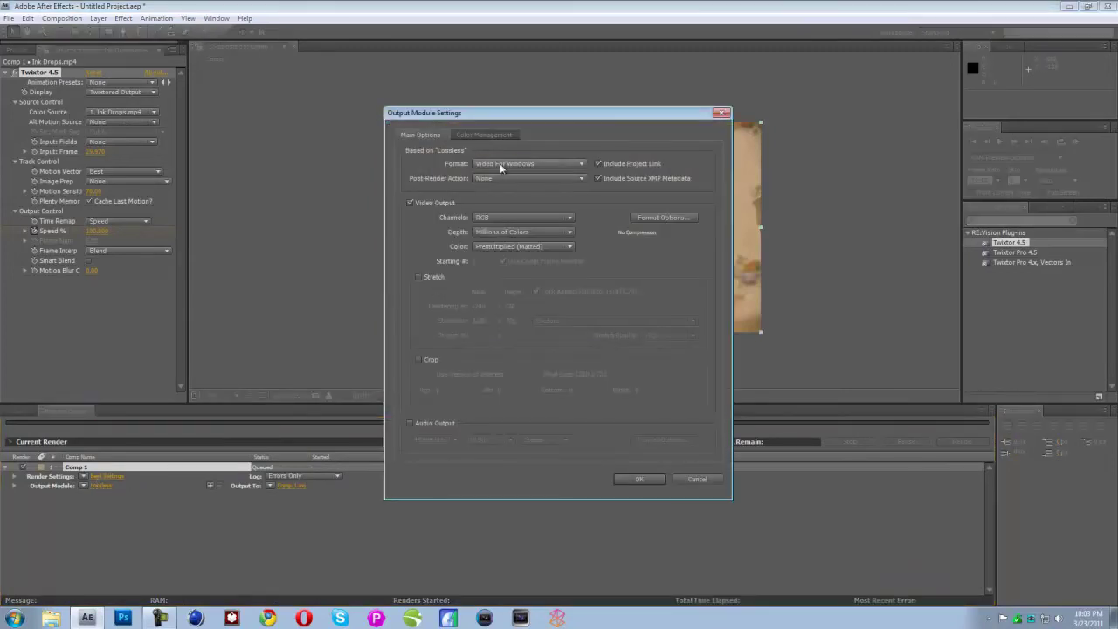
left_click(502, 166)
Step: Set the output format to QuickTime Movie and confirm the Output Module Settings
left_click(535, 434)
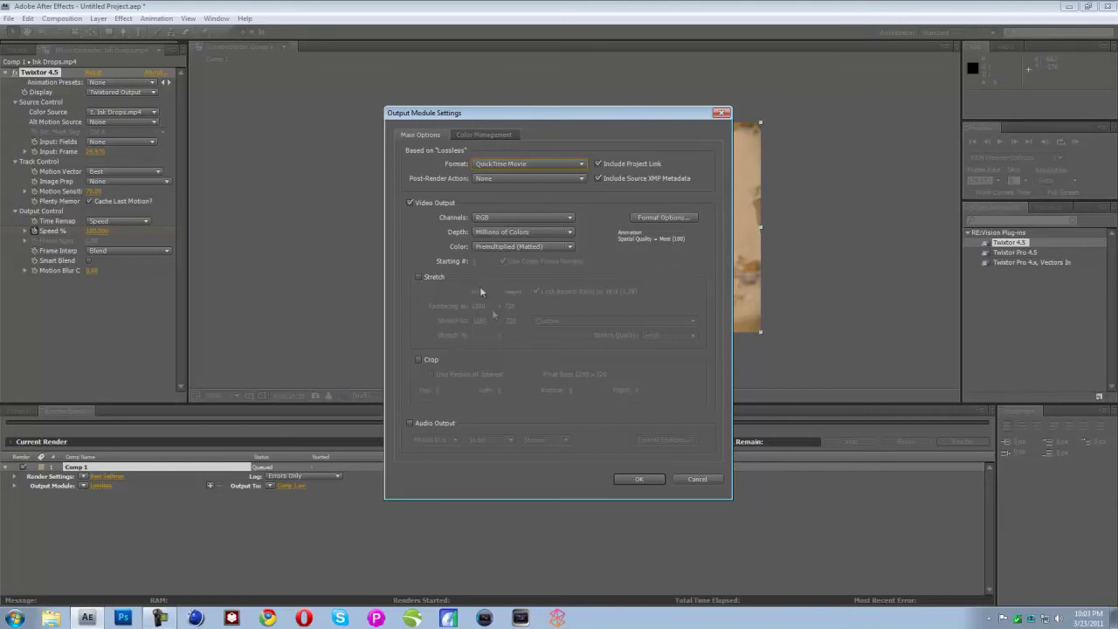
left_click(618, 481)
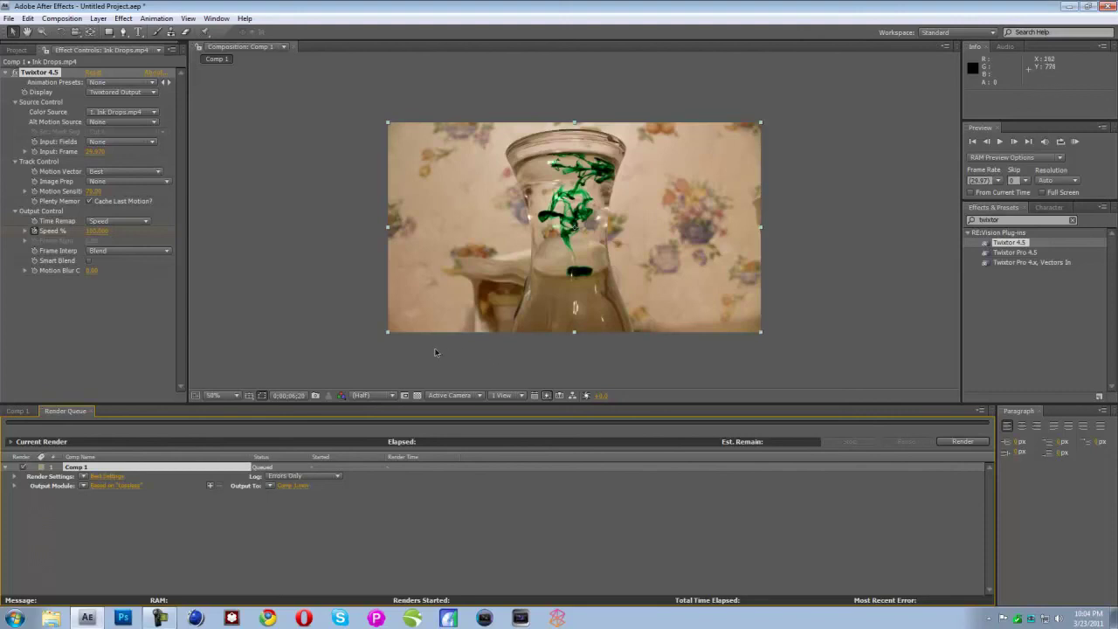
Step: Save the output as 'Ink spots slow mo 2' on the Desktop and start rendering
left_click(281, 487)
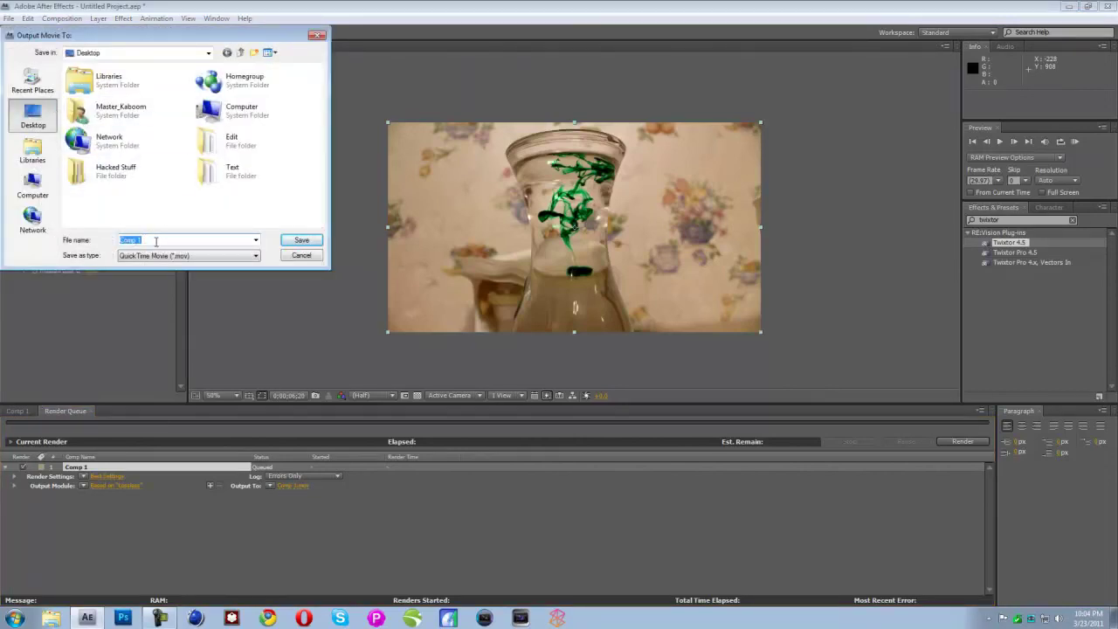
type("I")
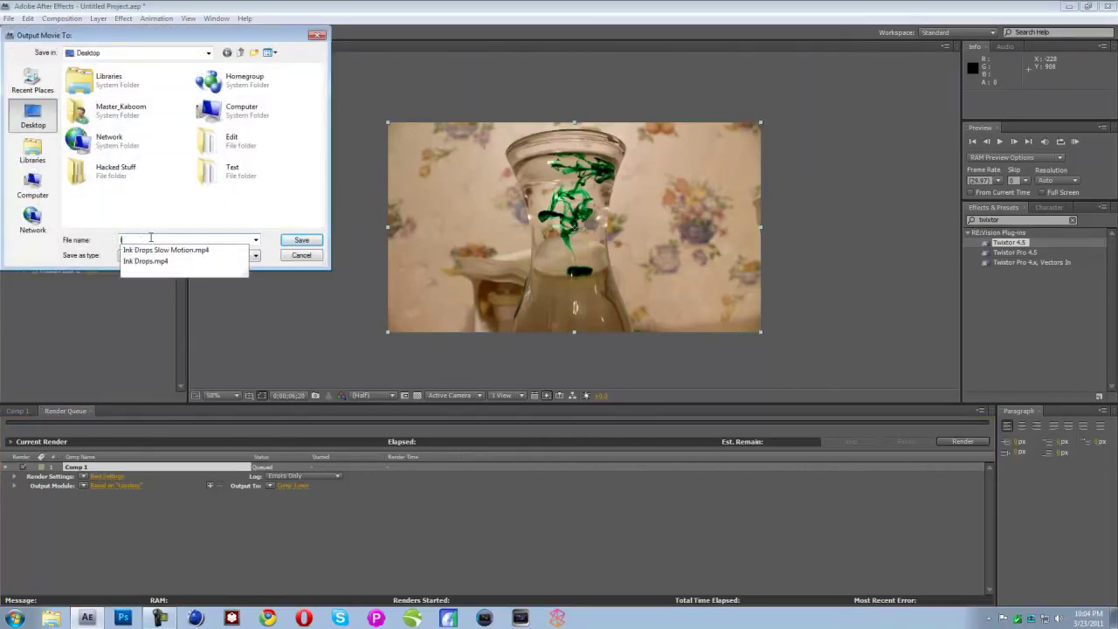
type("nk spots slow mo 2")
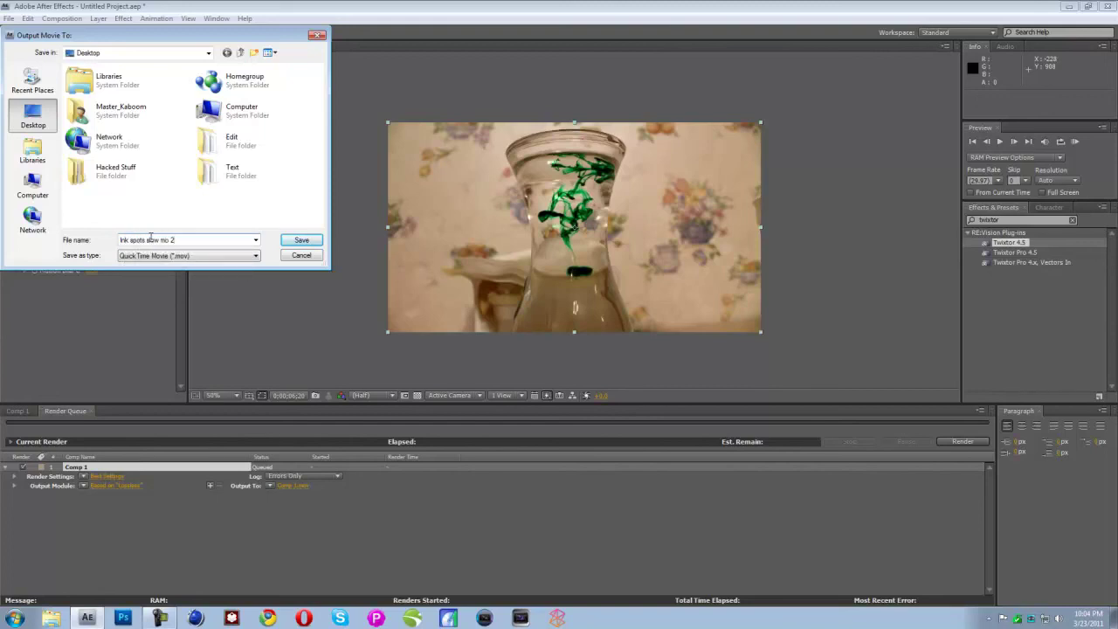
left_click(290, 242)
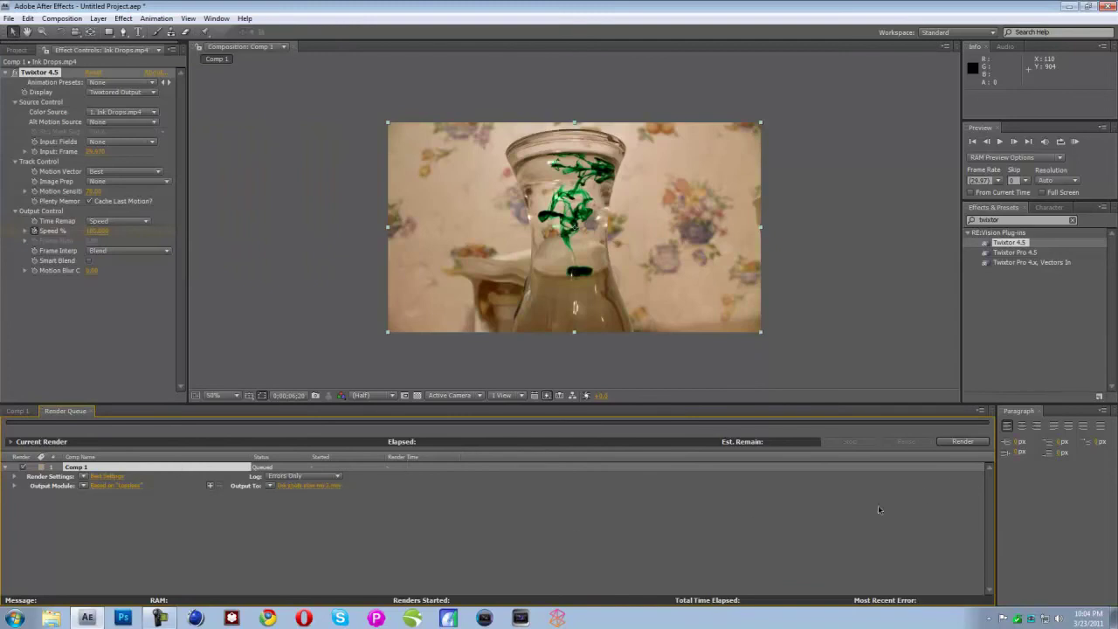
left_click(965, 443)
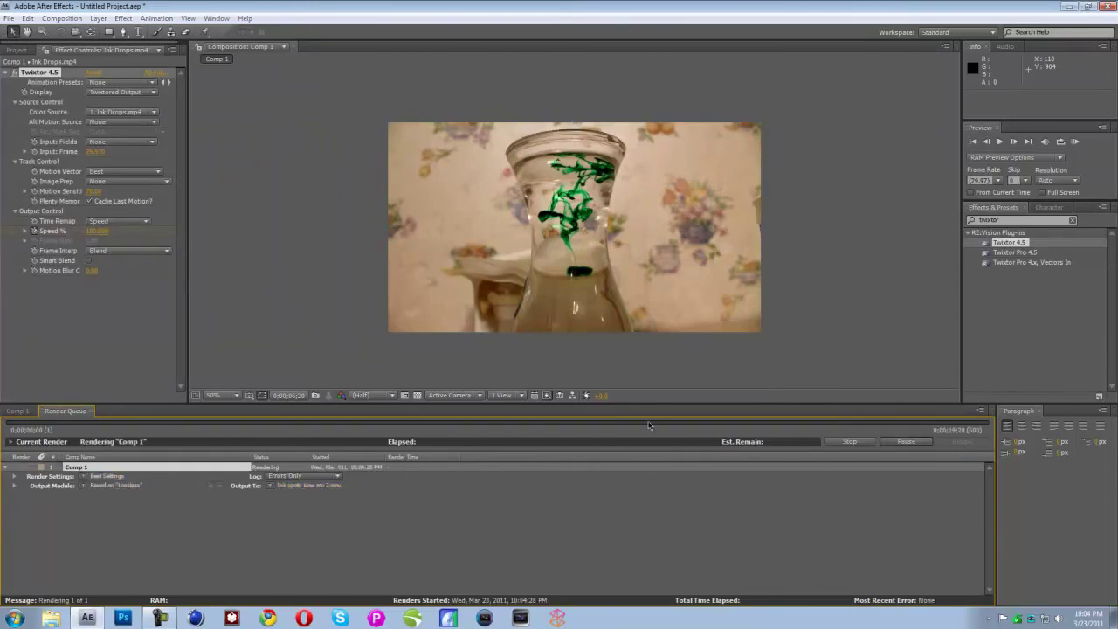